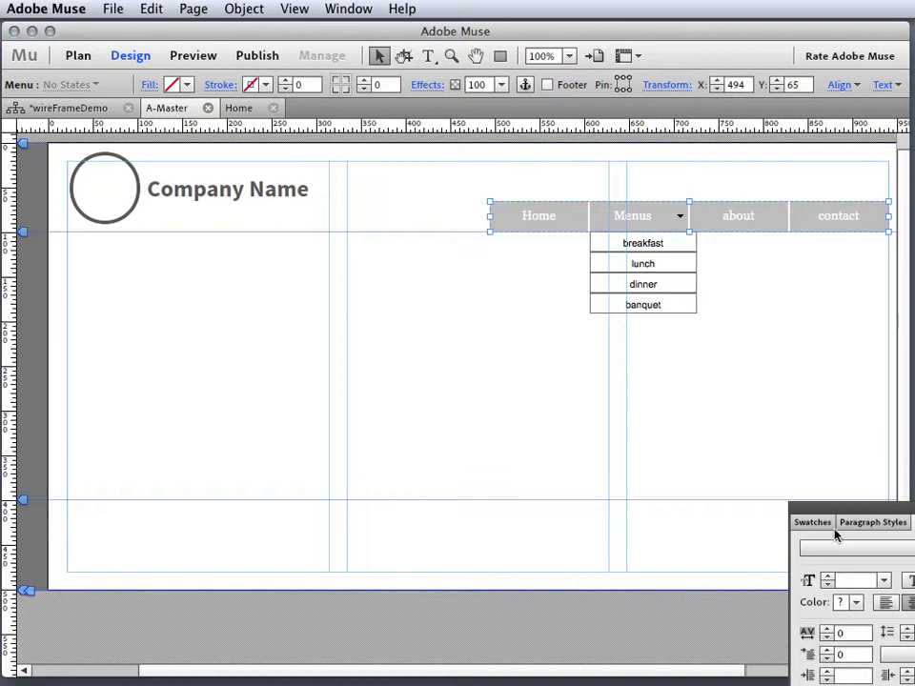
- Dock the widget and library panels beside the page and collapse the Menus widget category
{"action": "left_click_drag", "start_coordinate": [841, 513], "coordinate": [754, 36]}
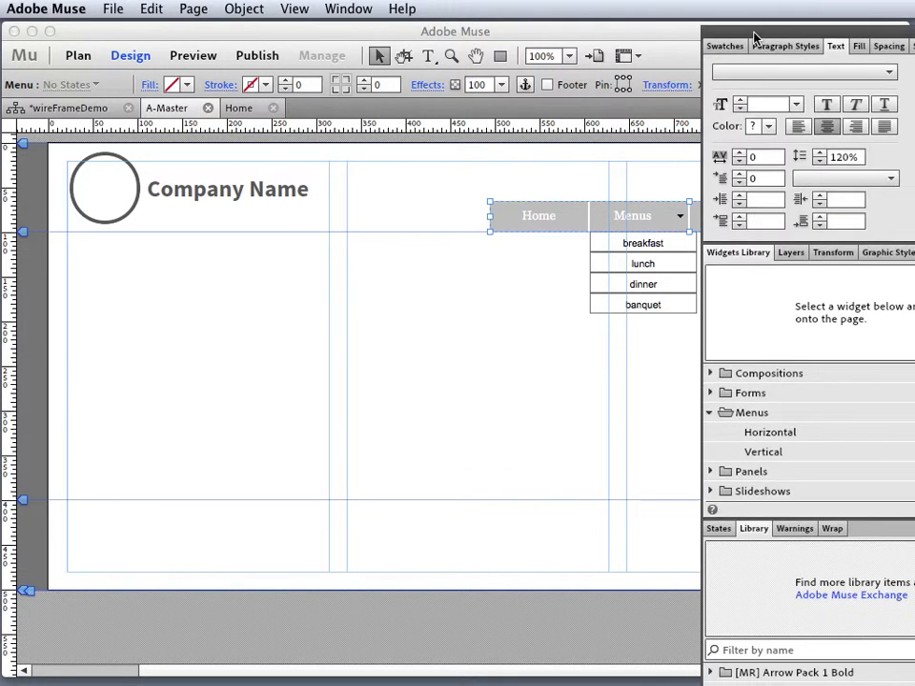
{"action": "left_click", "coordinate": [710, 415]}
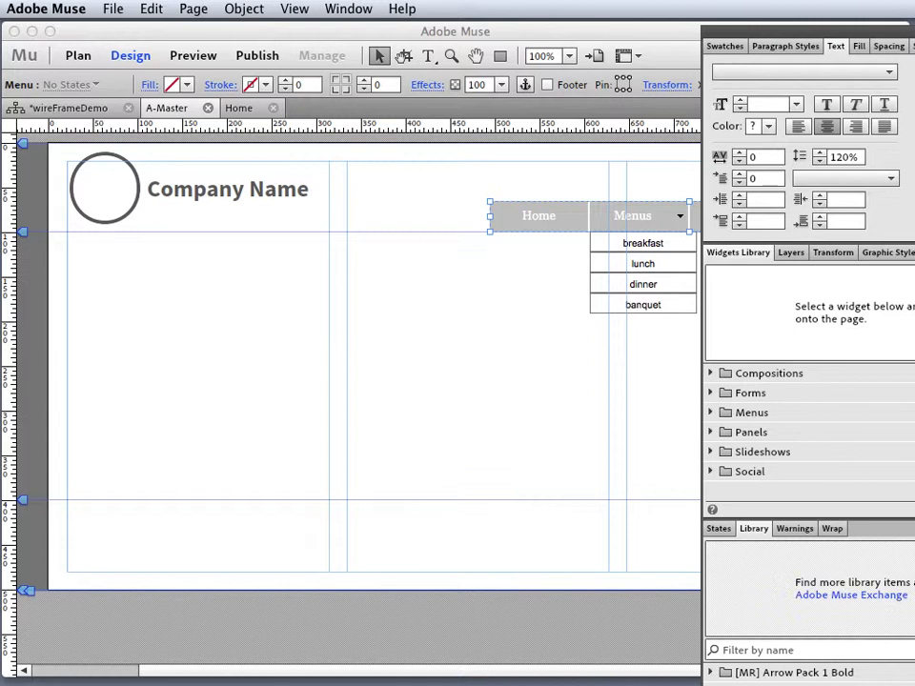
{"action": "left_click_drag", "start_coordinate": [808, 520], "coordinate": [809, 444]}
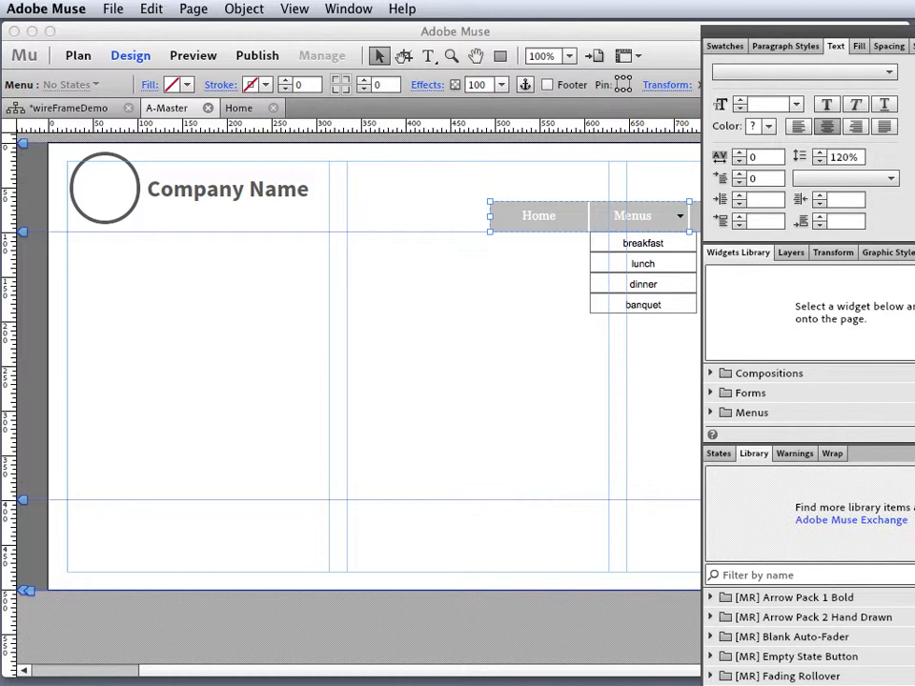
- Browse the Library list, then move the panel group aside to reveal the Home, Menus, about, contact bar
{"action": "scroll", "coordinate": [809, 636], "scroll_direction": "down", "scroll_amount": 10}
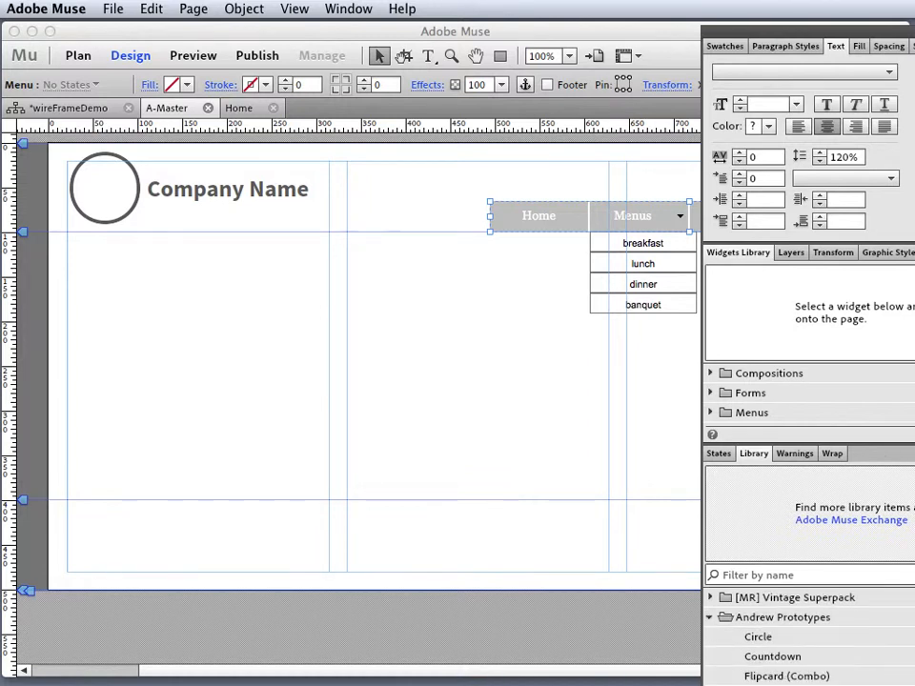
{"action": "scroll", "coordinate": [809, 636], "scroll_direction": "down", "scroll_amount": 8}
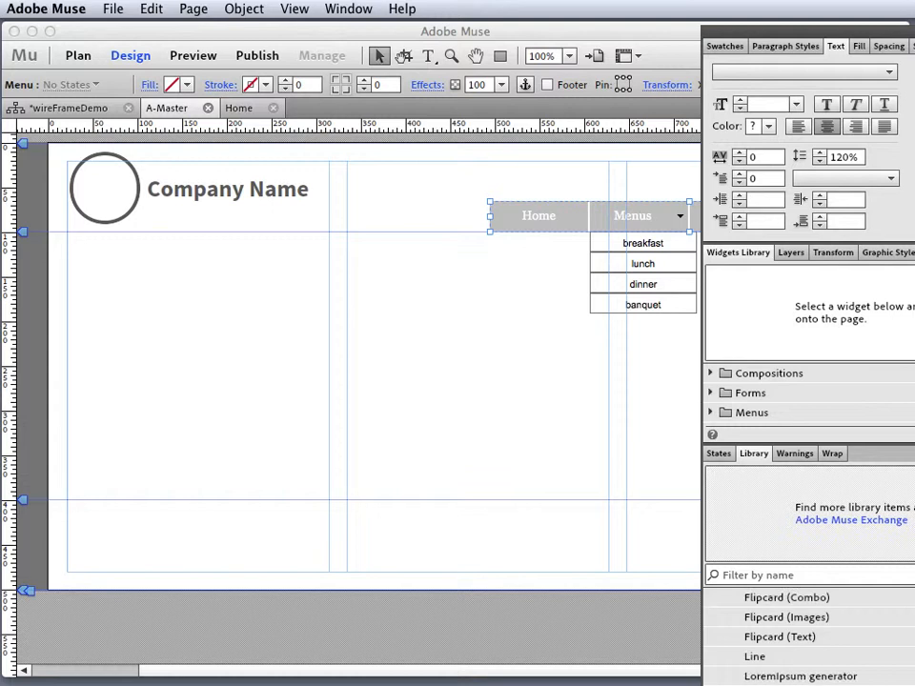
{"action": "scroll", "coordinate": [808, 637], "scroll_direction": "down", "scroll_amount": 1}
{"action": "scroll", "coordinate": [809, 637], "scroll_direction": "down", "scroll_amount": 3}
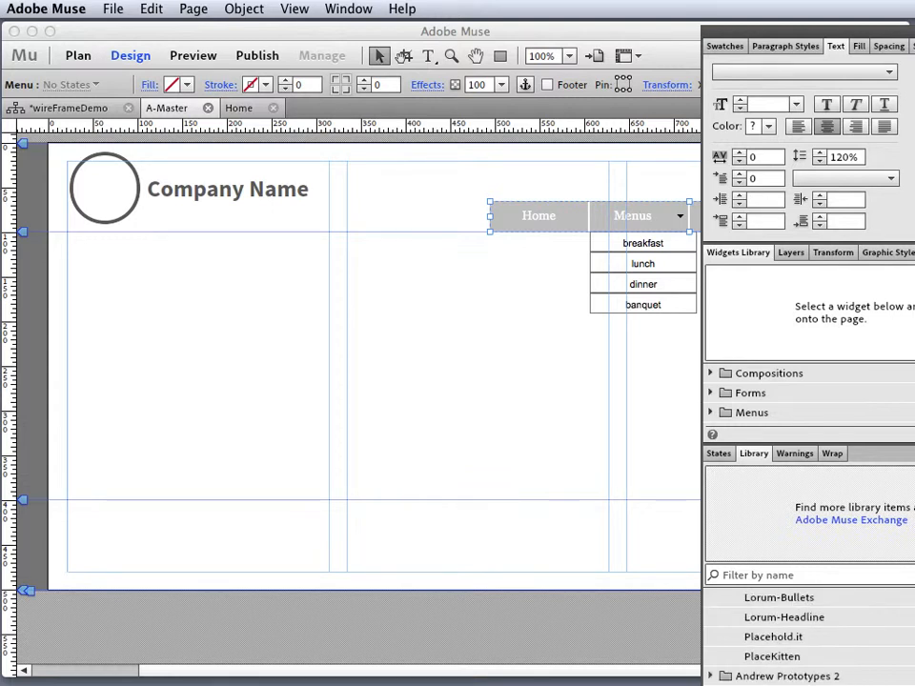
{"action": "scroll", "coordinate": [808, 637], "scroll_direction": "up", "scroll_amount": 5}
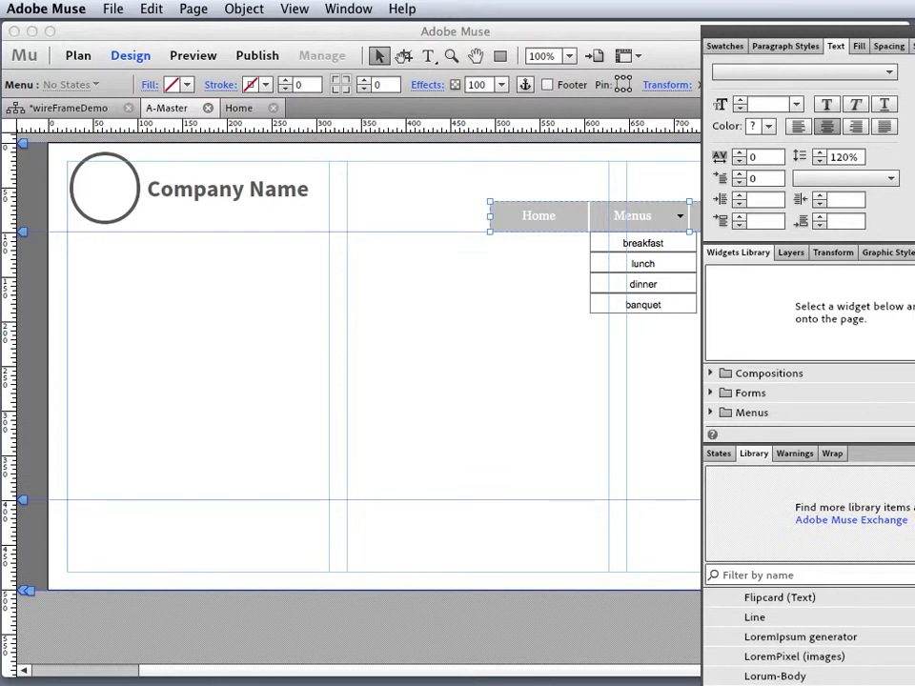
{"action": "scroll", "coordinate": [808, 637], "scroll_direction": "up", "scroll_amount": 3}
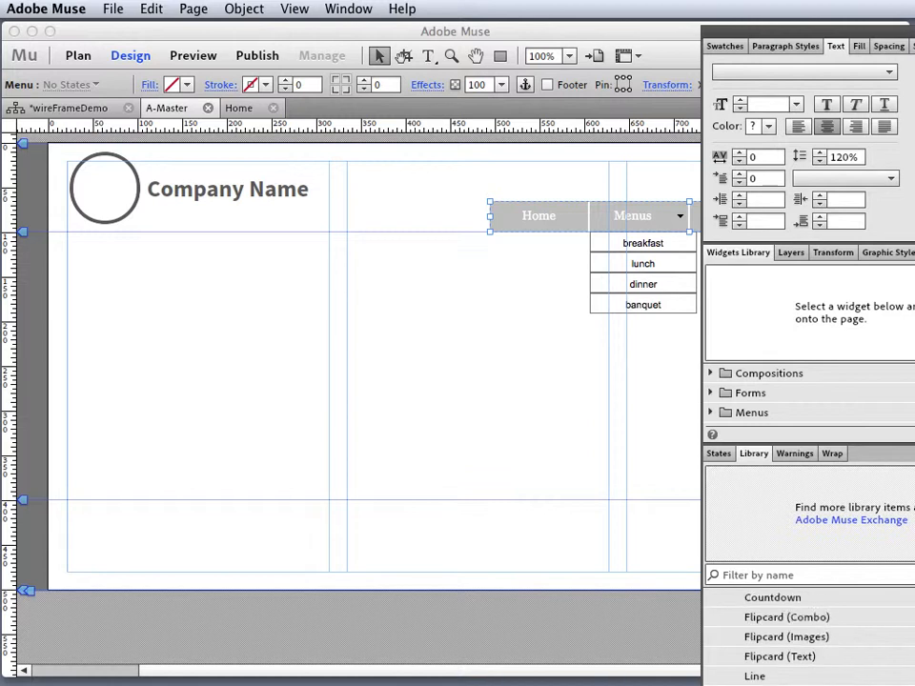
{"action": "scroll", "coordinate": [808, 637], "scroll_direction": "up", "scroll_amount": 1}
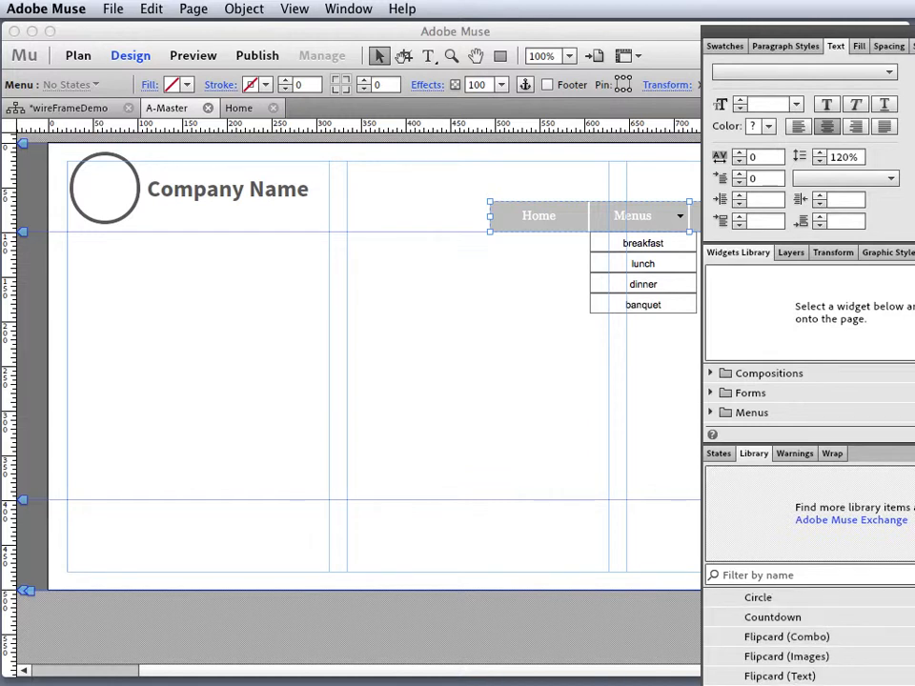
{"action": "left_click_drag", "start_coordinate": [839, 30], "coordinate": [914, 121]}
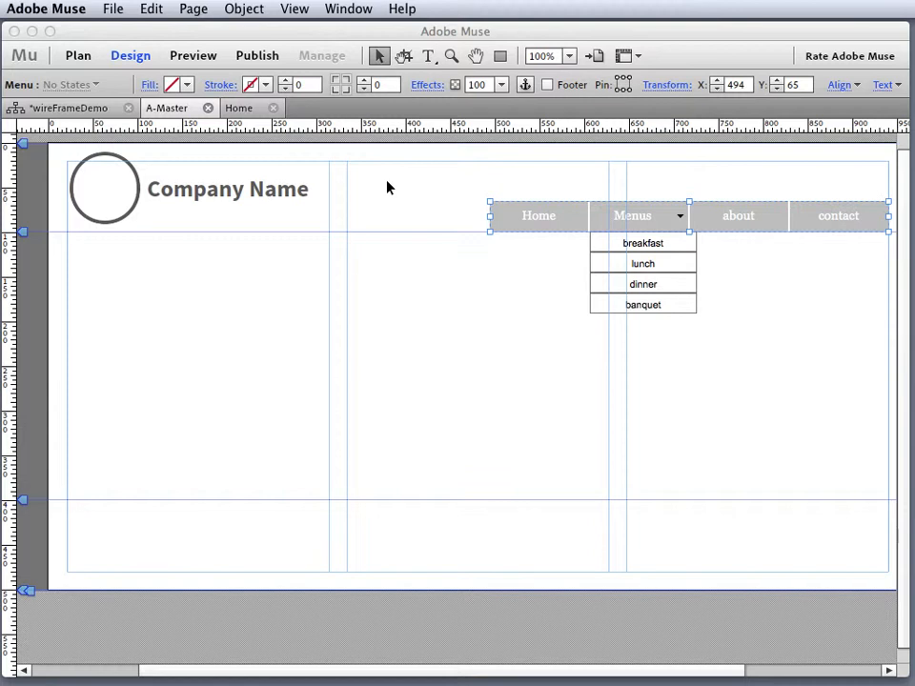
- Draw and undo a trial footer rectangle, then bring the panels back with Layers showing
{"action": "left_click", "coordinate": [500, 56]}
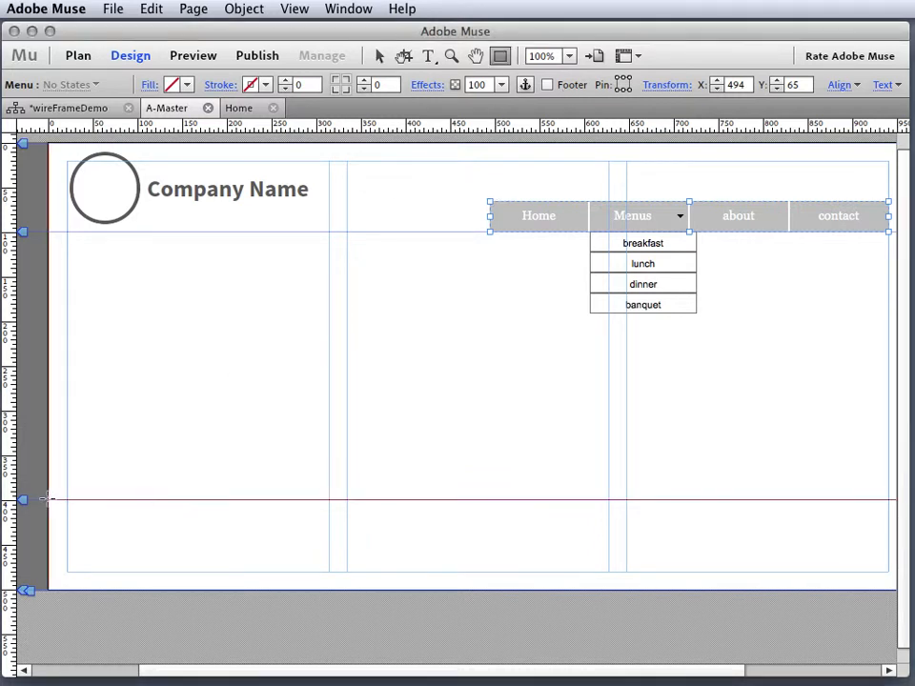
{"action": "left_click_drag", "start_coordinate": [48, 499], "coordinate": [819, 591]}
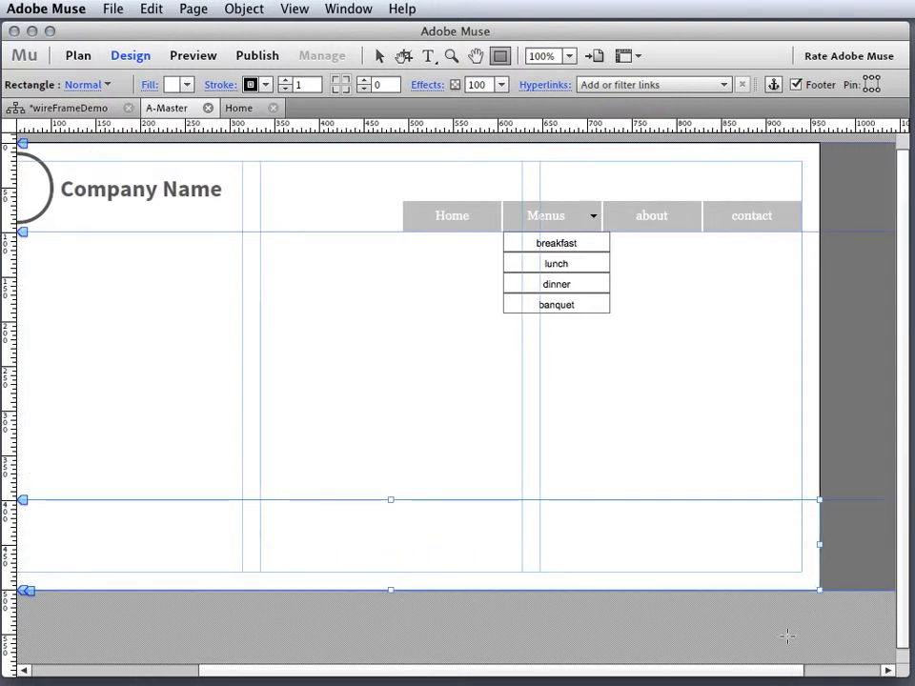
{"action": "key", "text": "super+z"}
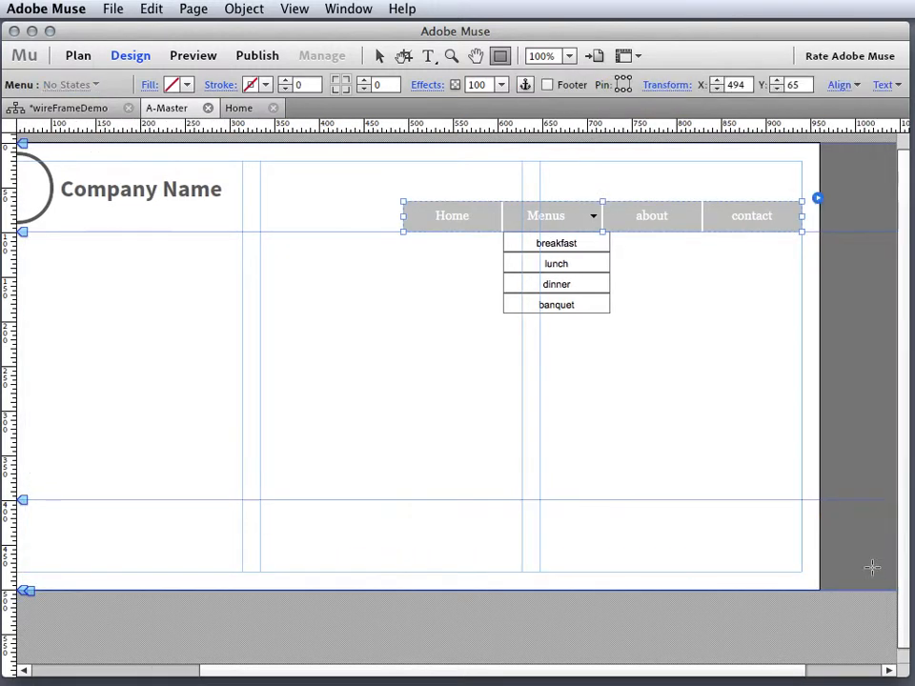
{"action": "left_click_drag", "start_coordinate": [913, 63], "coordinate": [769, 63]}
{"action": "left_click", "coordinate": [773, 283]}
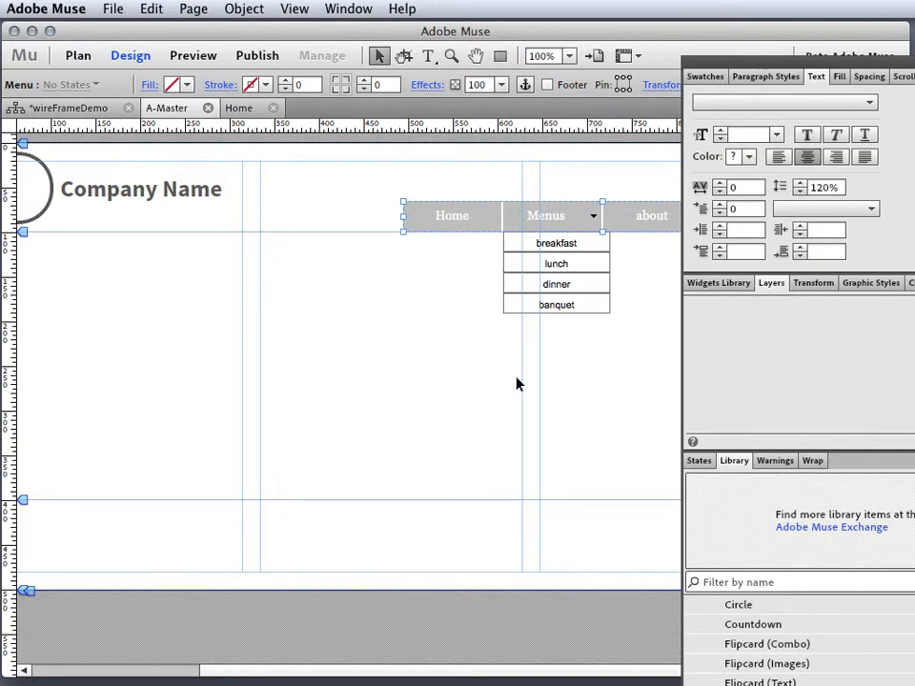
- Deselect the menu and cycle the panel group through its Widgets, Transform and Layers tabs
{"action": "left_click", "coordinate": [517, 382]}
{"action": "double_click", "coordinate": [750, 283]}
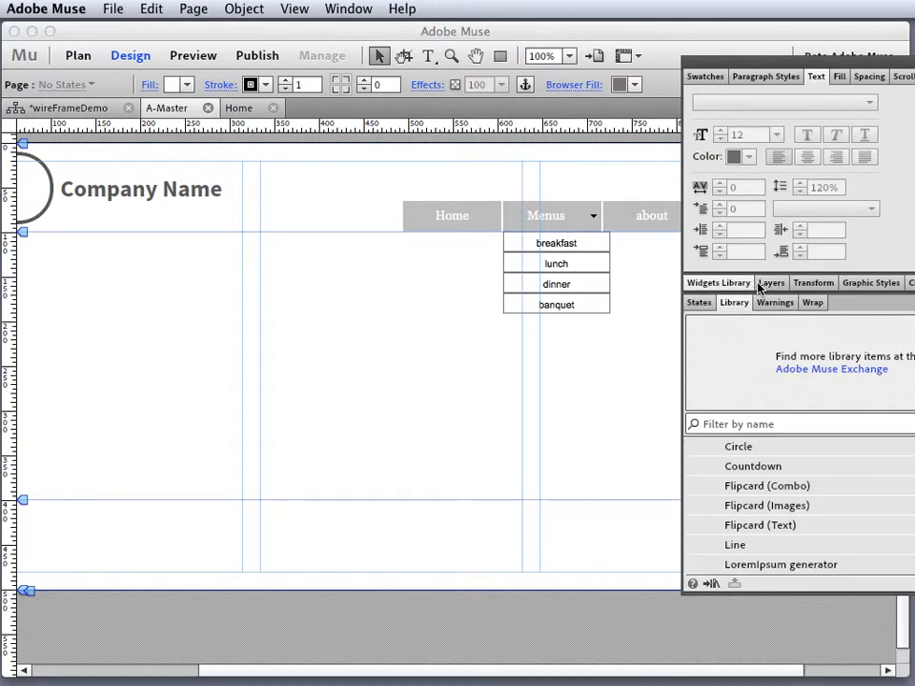
{"action": "left_click", "coordinate": [770, 285]}
{"action": "left_click", "coordinate": [833, 285]}
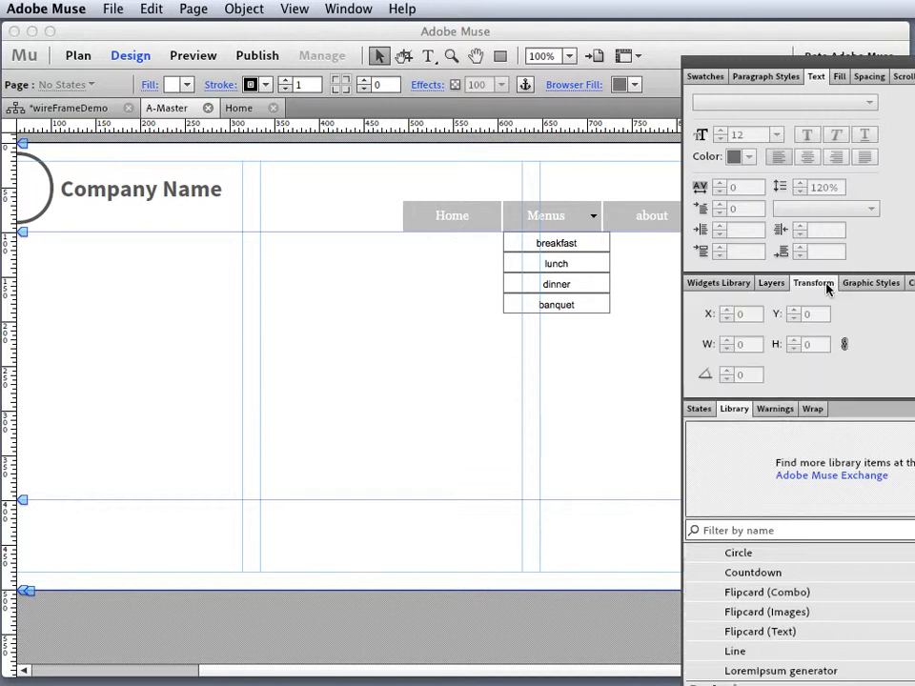
{"action": "left_click", "coordinate": [768, 285]}
{"action": "left_click", "coordinate": [768, 285]}
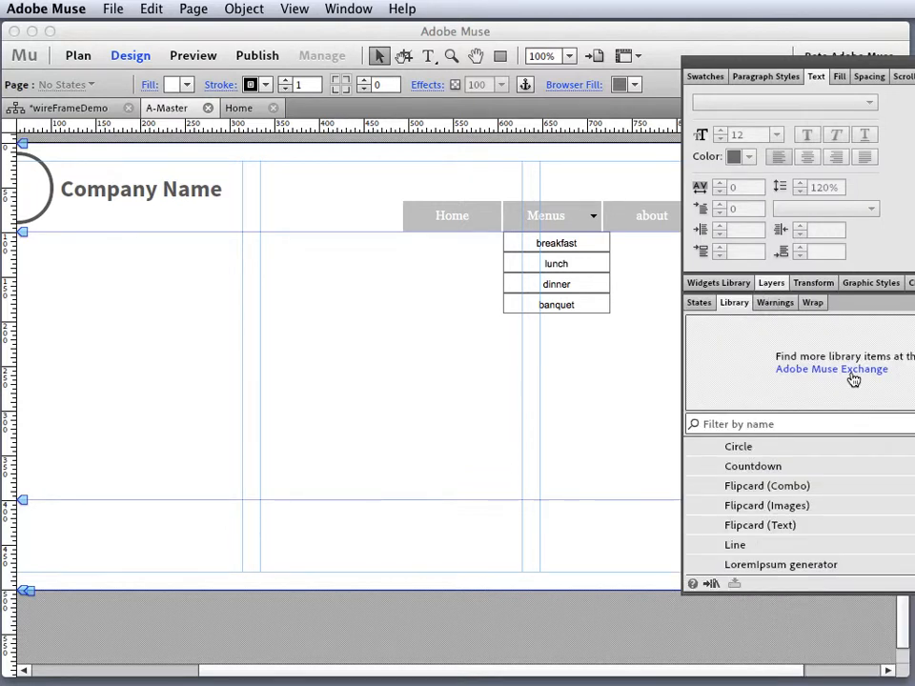
{"action": "left_click", "coordinate": [766, 283]}
{"action": "left_click", "coordinate": [738, 284]}
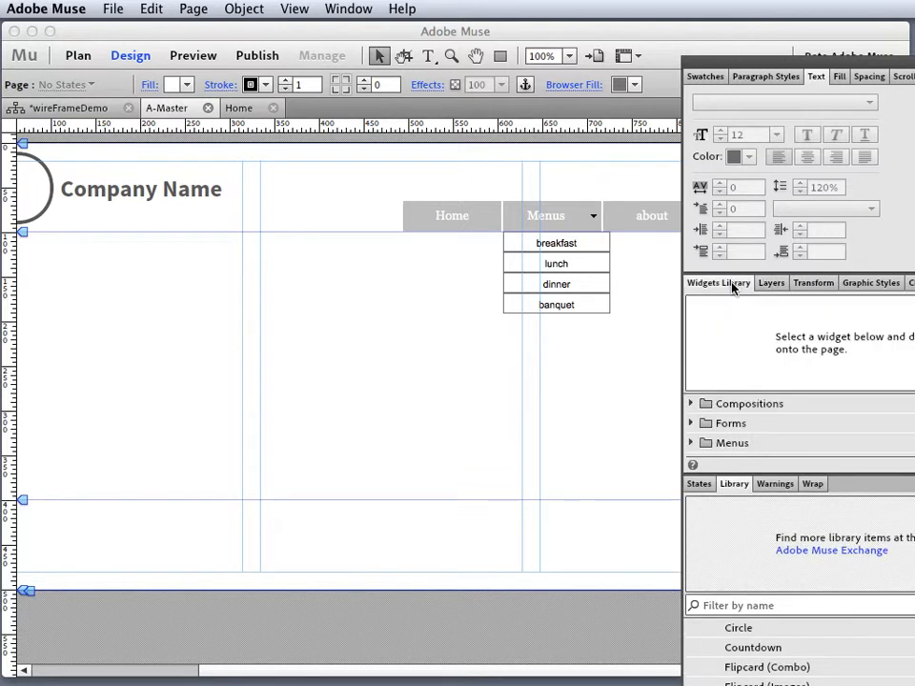
{"action": "left_click", "coordinate": [739, 284]}
{"action": "left_click", "coordinate": [769, 285]}
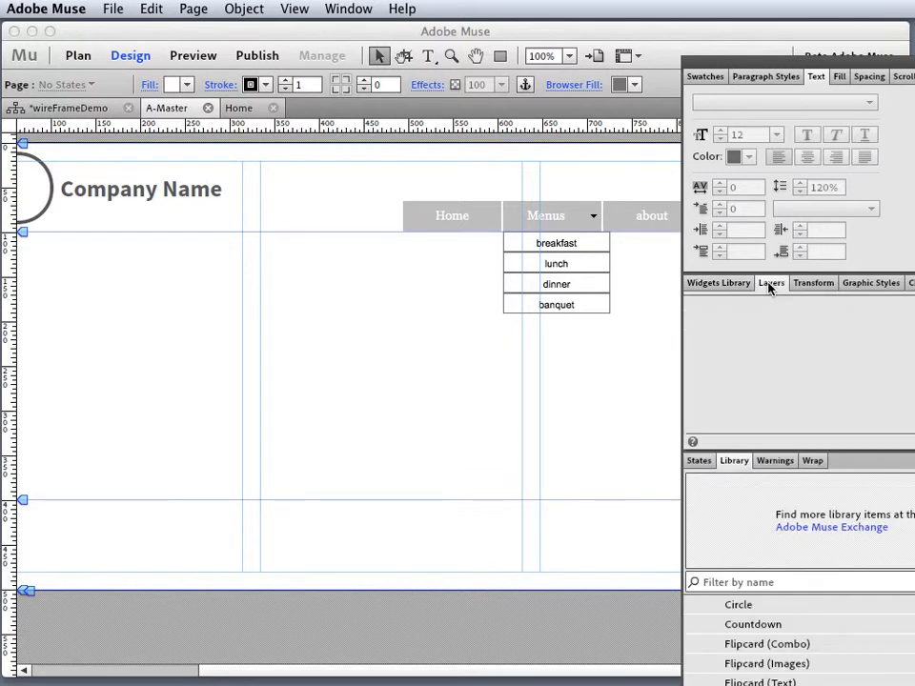
{"action": "key", "text": "Tab"}
{"action": "key", "text": "Tab"}
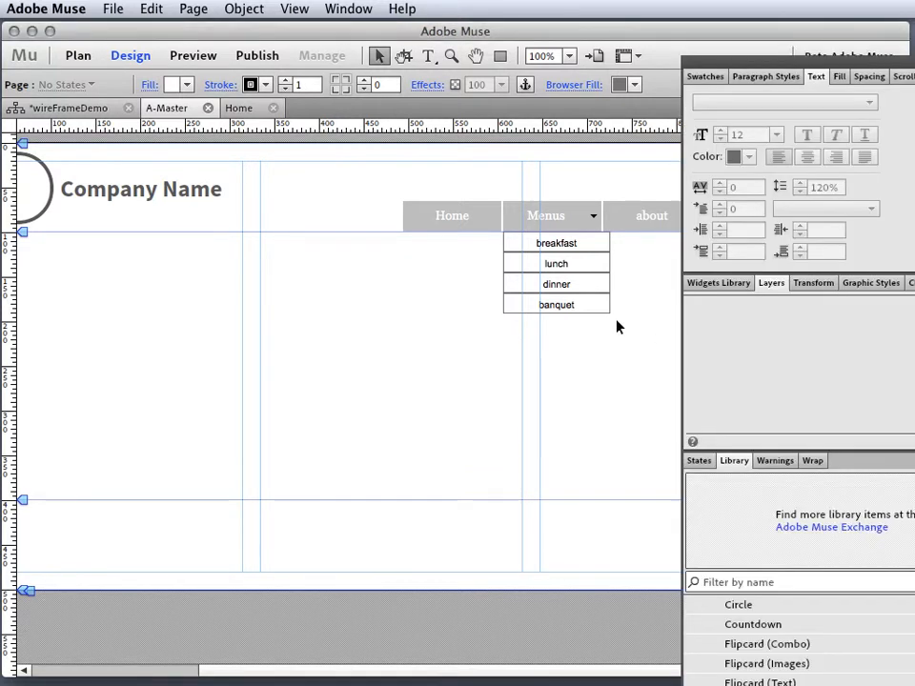
- Back on A-Master, lock the header layer and move the panels off the canvas
{"action": "left_click", "coordinate": [252, 114]}
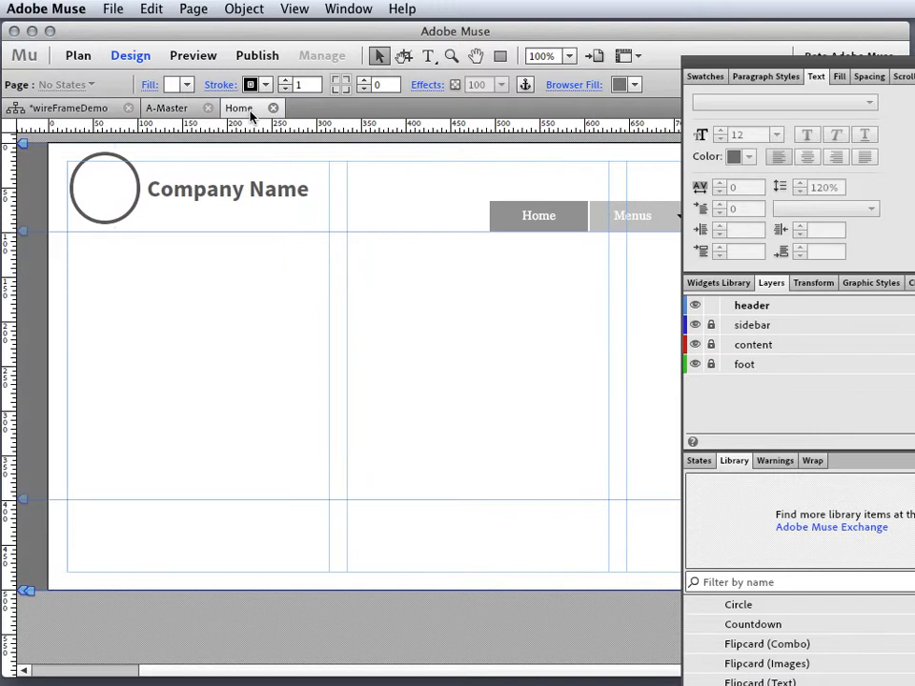
{"action": "left_click", "coordinate": [193, 111]}
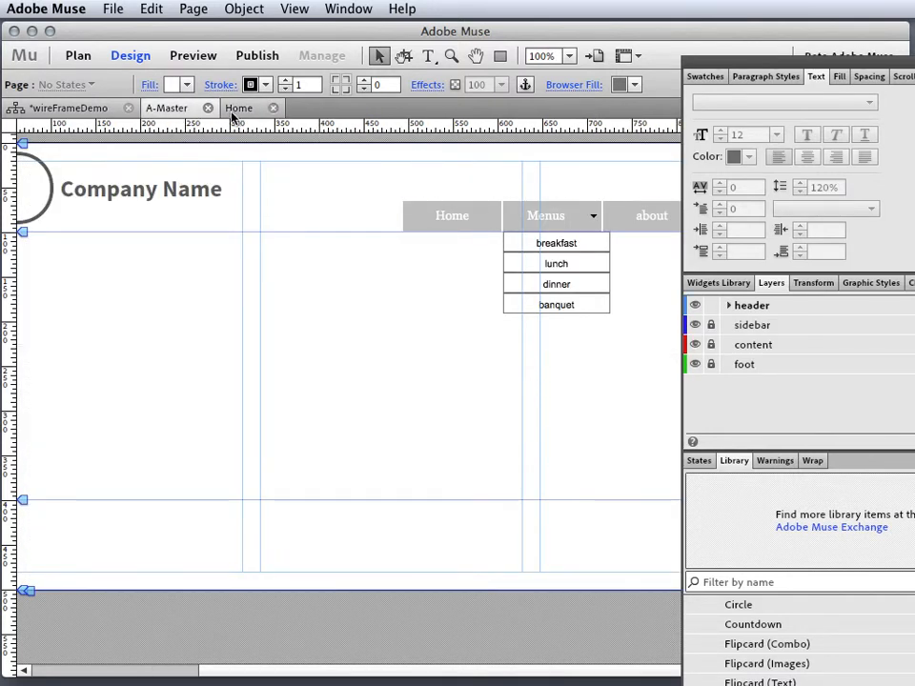
{"action": "left_click", "coordinate": [711, 306]}
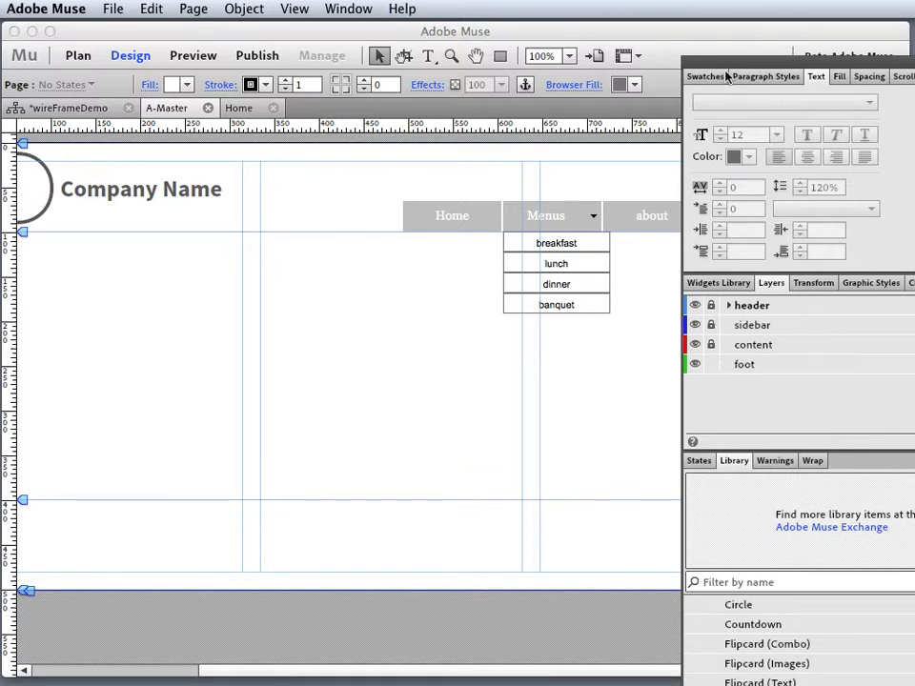
{"action": "left_click_drag", "start_coordinate": [727, 65], "coordinate": [914, 65]}
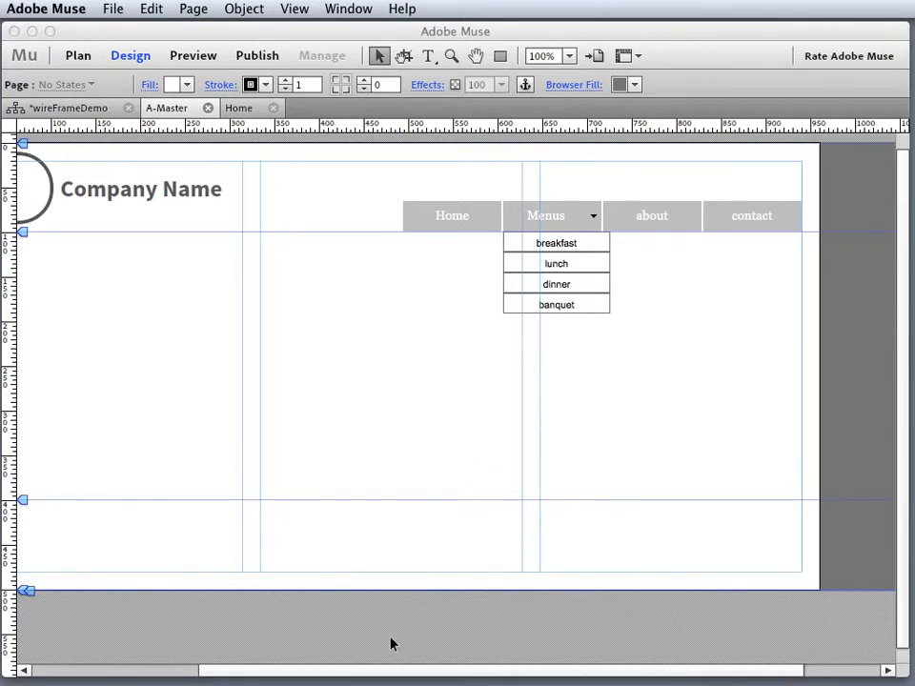
- Draw a wide footer rectangle along the page bottom, remove the stray tiny one, and align its left edge
{"action": "scroll", "coordinate": [422, 674], "scroll_direction": "left", "scroll_amount": 5}
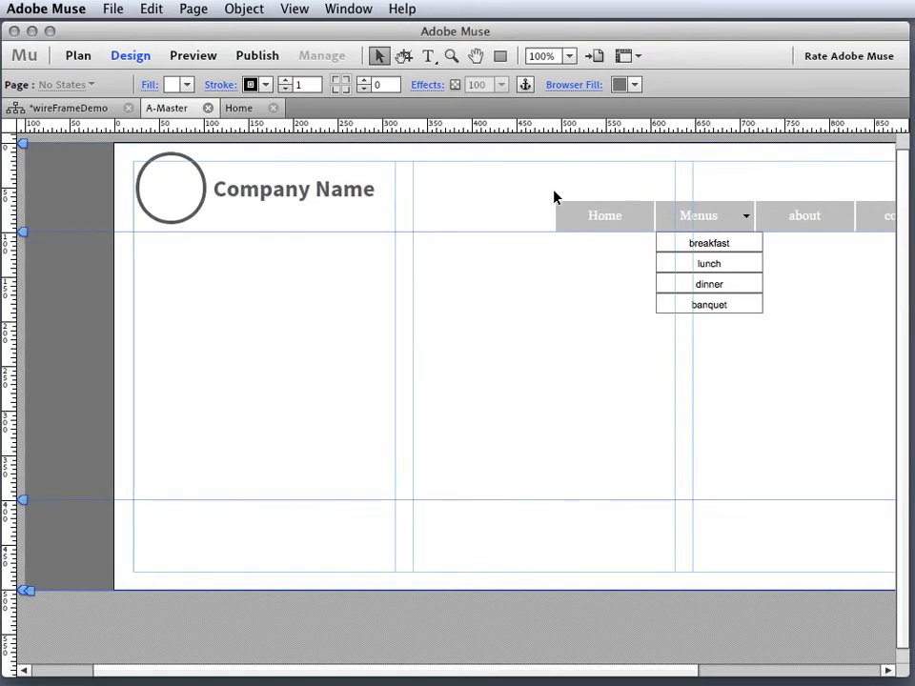
{"action": "left_click", "coordinate": [500, 55]}
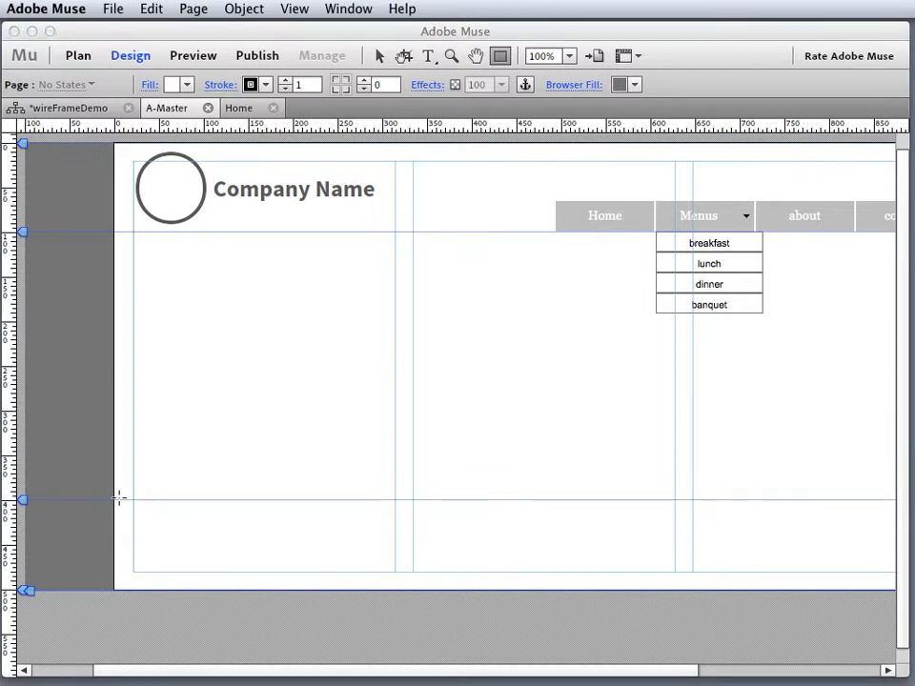
{"action": "left_click_drag", "start_coordinate": [116, 499], "coordinate": [789, 591]}
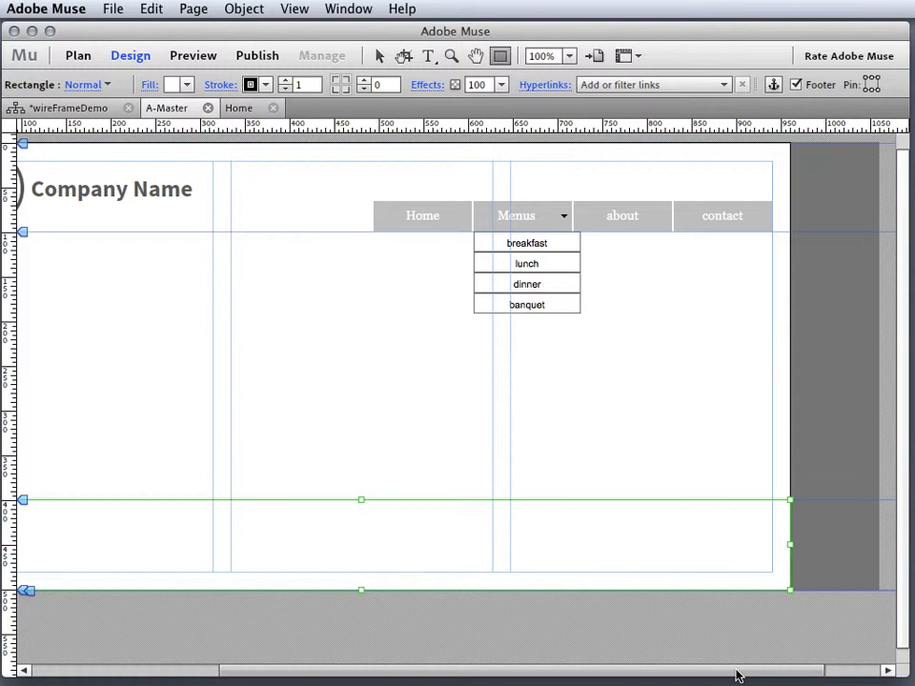
{"action": "left_click_drag", "start_coordinate": [737, 674], "coordinate": [380, 608]}
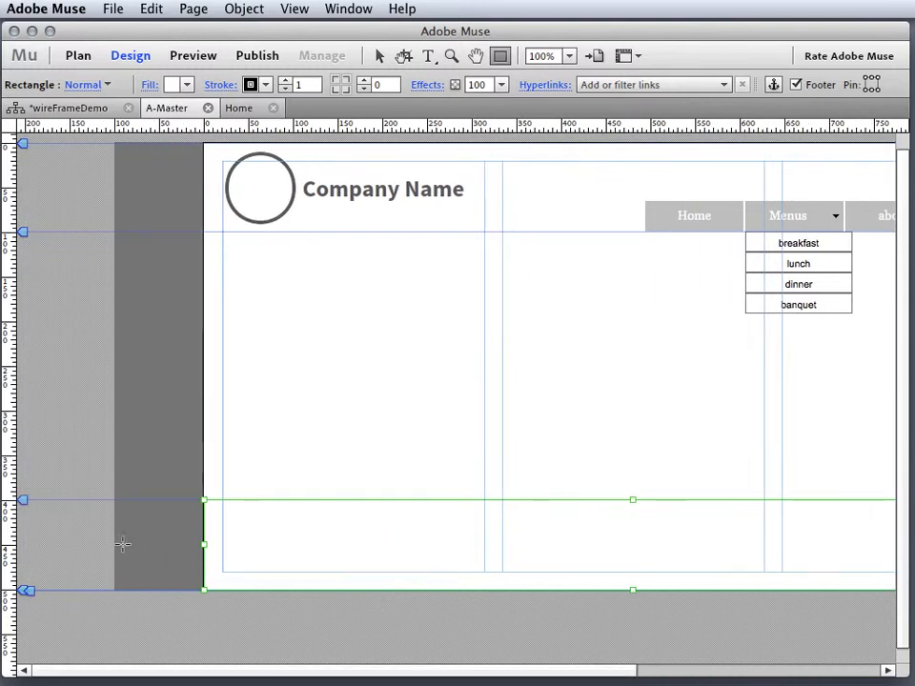
{"action": "left_click_drag", "start_coordinate": [204, 590], "coordinate": [209, 587]}
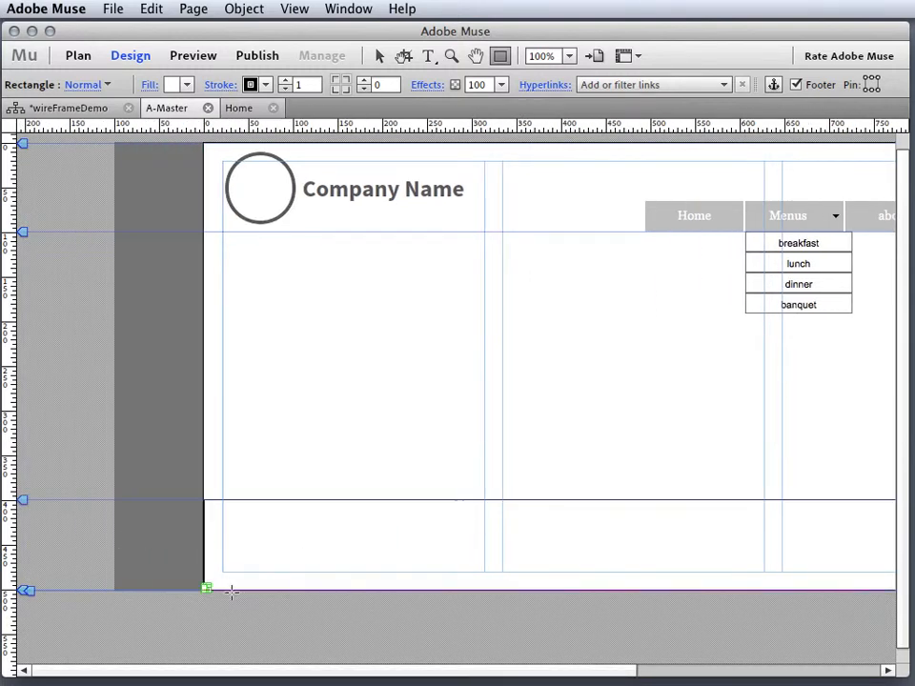
{"action": "key", "text": "ctrl+z"}
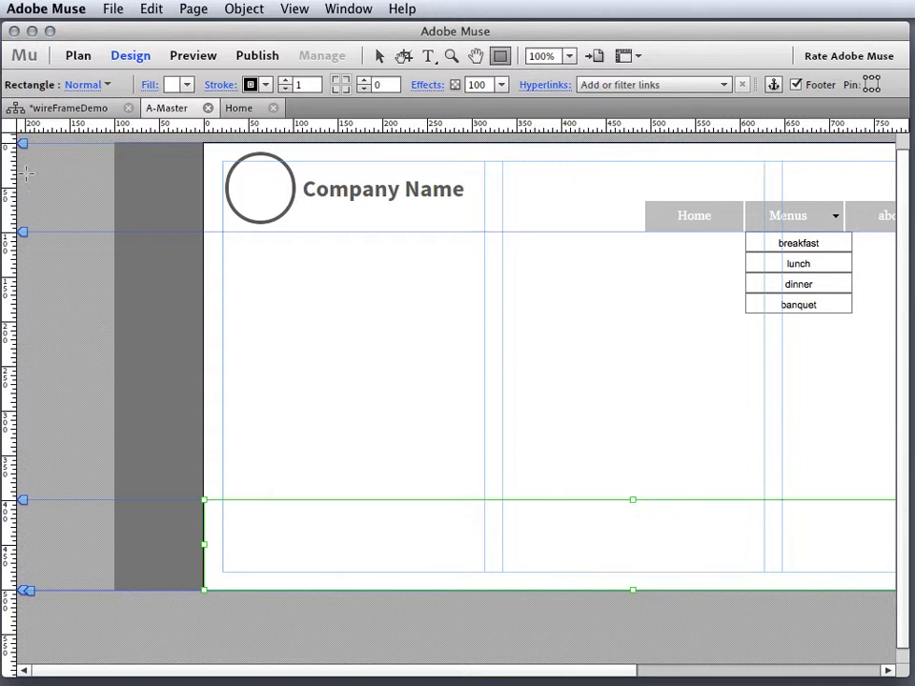
{"action": "left_click", "coordinate": [378, 55]}
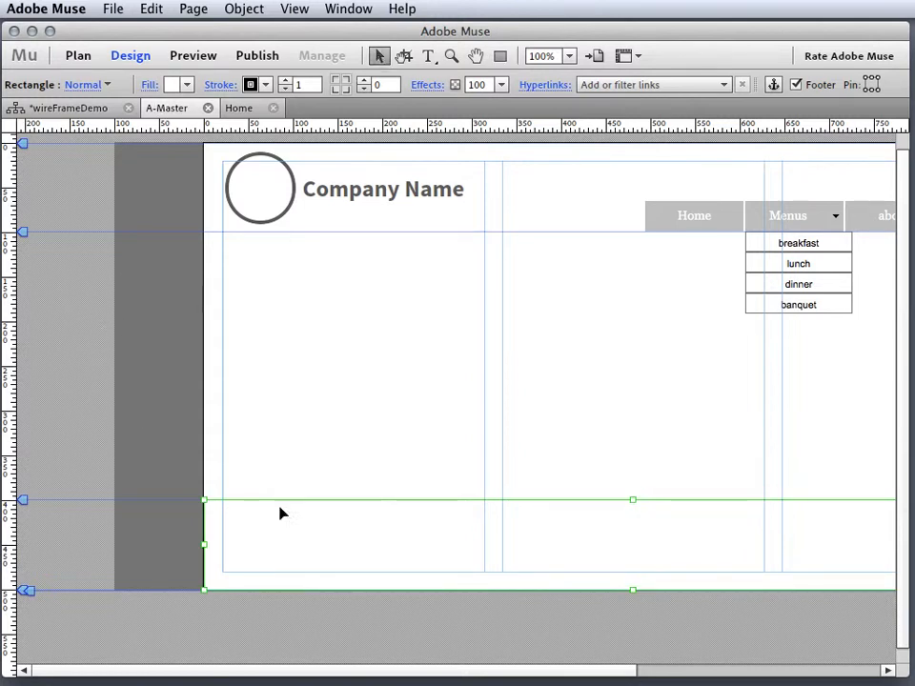
{"action": "mouse_move", "coordinate": [203, 544]}
{"action": "left_mouse_down"}
{"action": "mouse_move", "coordinate": [243, 541]}
{"action": "mouse_move", "coordinate": [203, 544]}
{"action": "left_mouse_up"}
- Give the footer rectangle a 606060 dark grey fill and drag the panel dock back in
{"action": "left_click", "coordinate": [186, 85]}
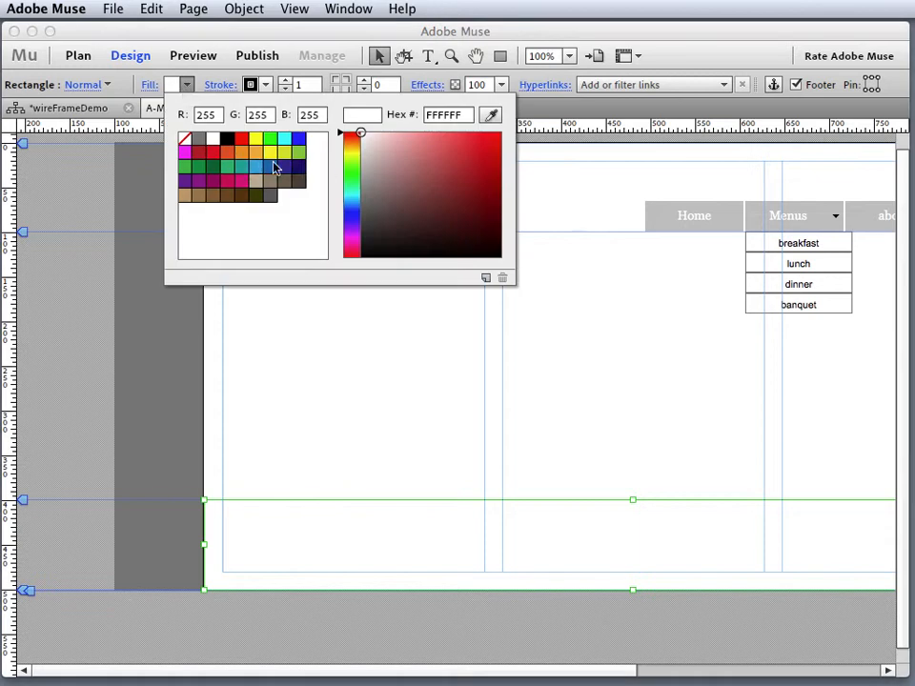
{"action": "left_click", "coordinate": [269, 197]}
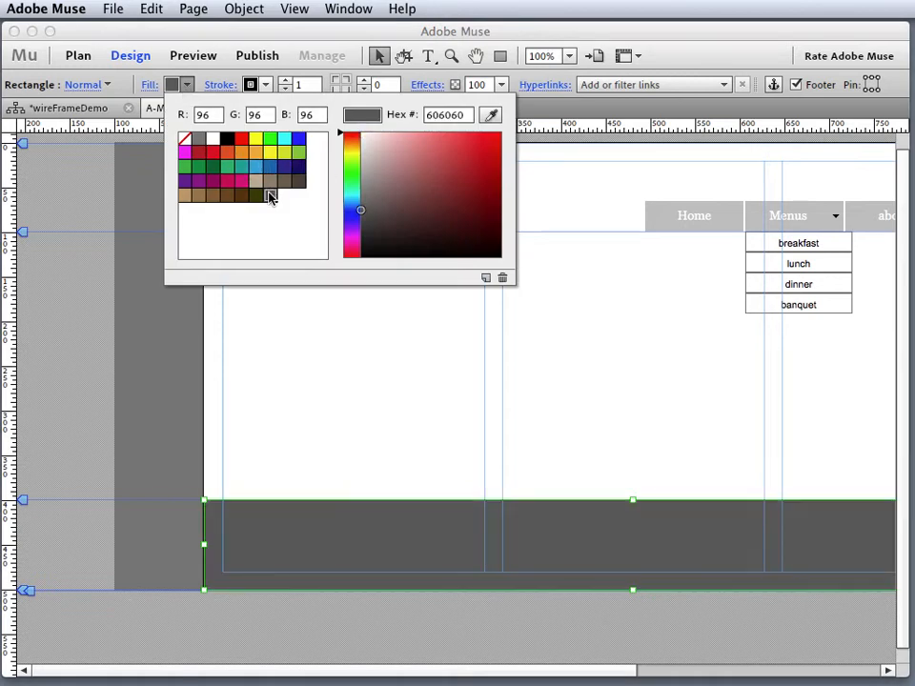
{"action": "left_click", "coordinate": [422, 628]}
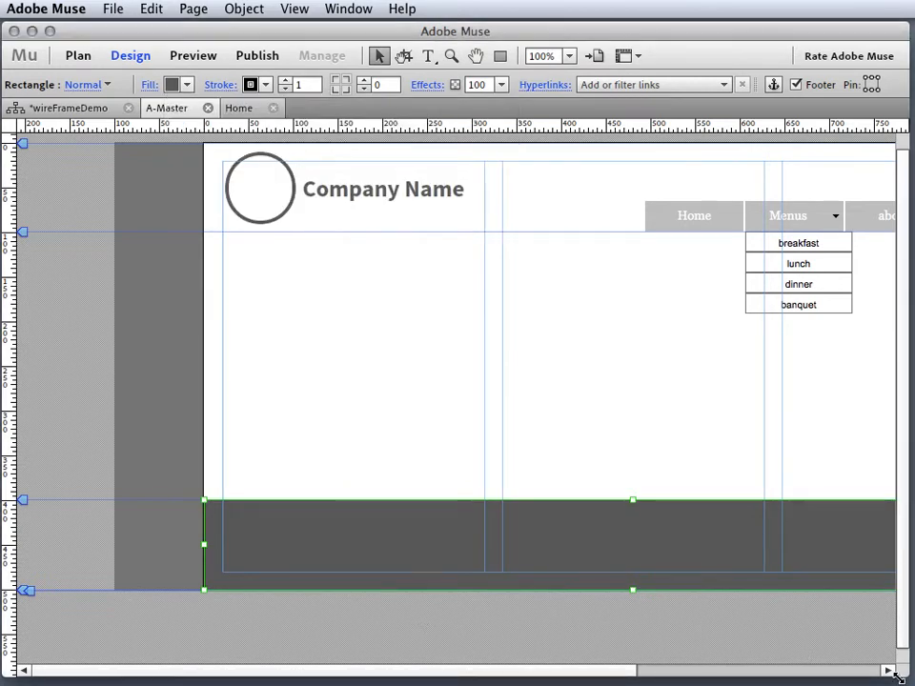
{"action": "left_click_drag", "start_coordinate": [624, 670], "coordinate": [761, 658]}
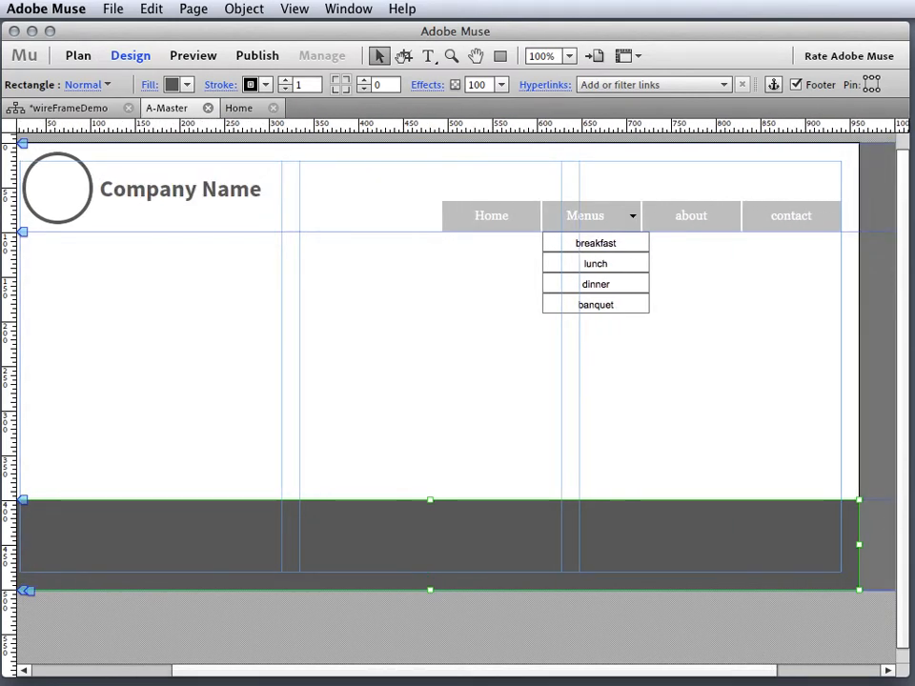
{"action": "left_click_drag", "start_coordinate": [914, 88], "coordinate": [737, 46]}
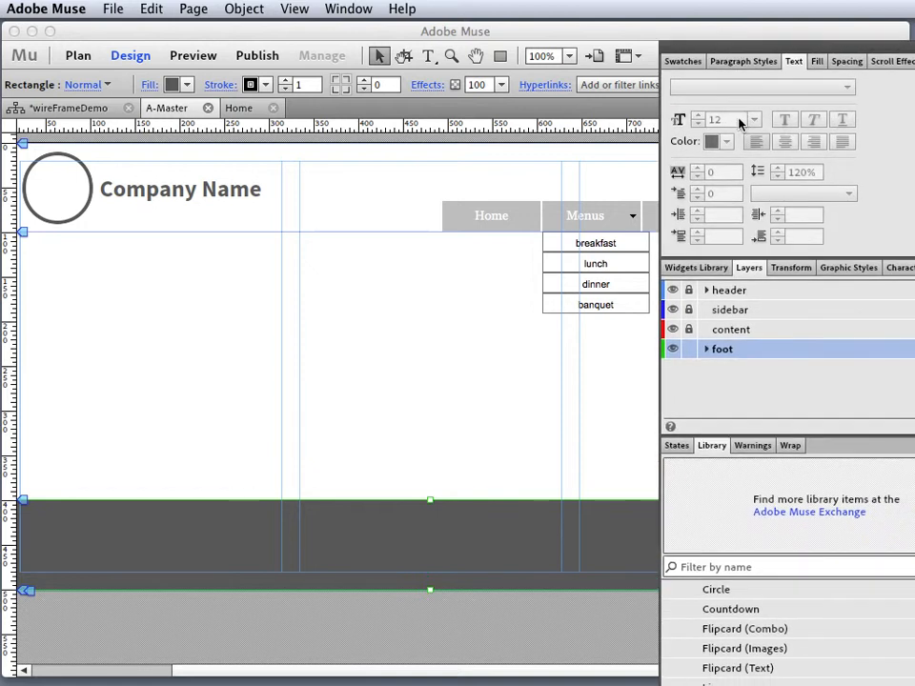
- Drag a LinkedIn widget from the Social widgets folder into the footer
{"action": "left_click", "coordinate": [692, 270]}
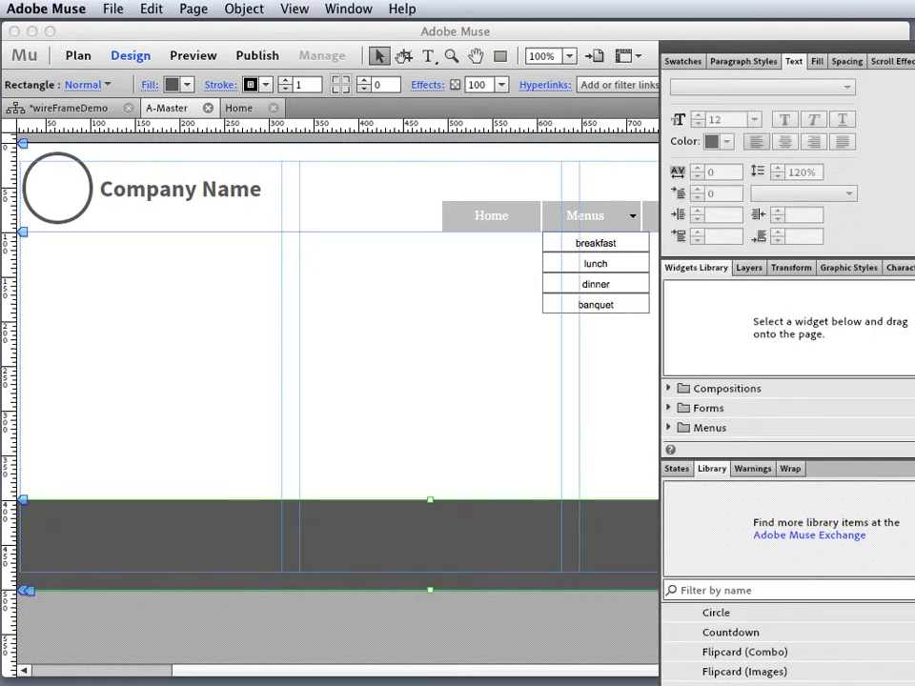
{"action": "scroll", "coordinate": [788, 408], "scroll_direction": "down", "scroll_amount": 3}
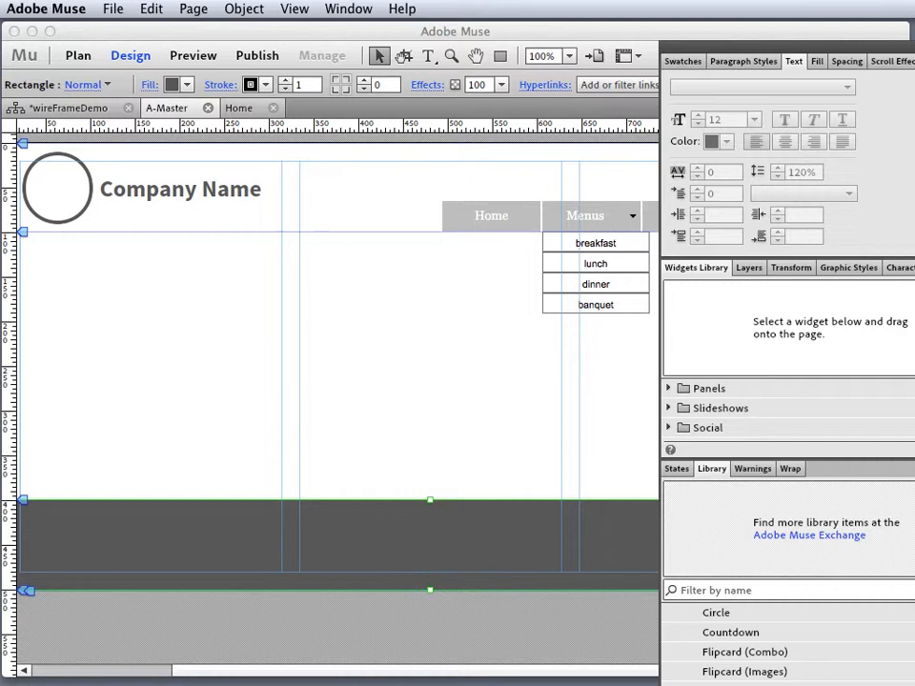
{"action": "left_click", "coordinate": [680, 428]}
{"action": "scroll", "coordinate": [789, 408], "scroll_direction": "down", "scroll_amount": 7}
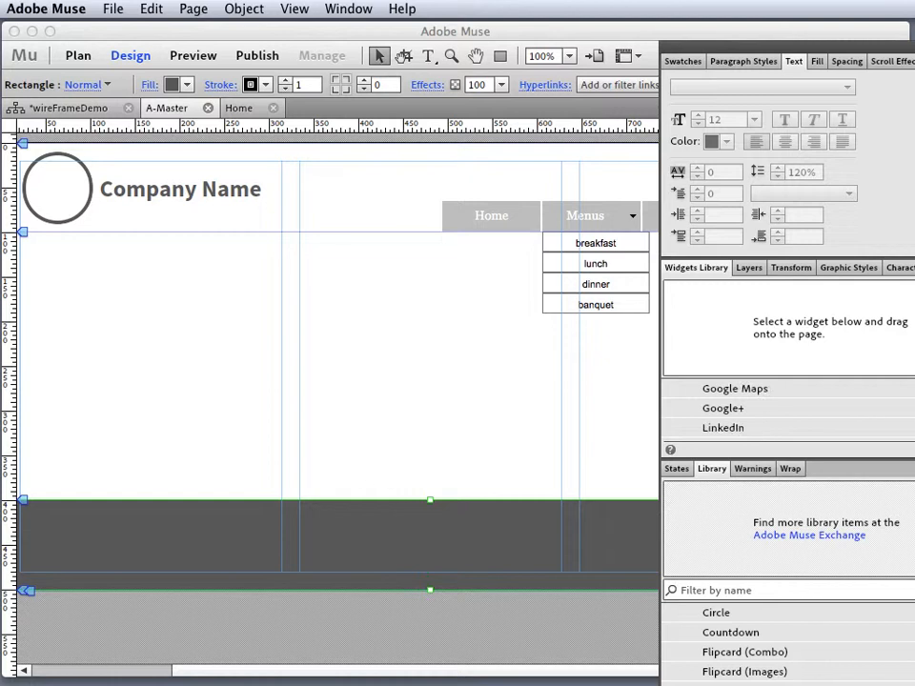
{"action": "scroll", "coordinate": [789, 408], "scroll_direction": "down", "scroll_amount": 4}
{"action": "scroll", "coordinate": [789, 408], "scroll_direction": "up", "scroll_amount": 4}
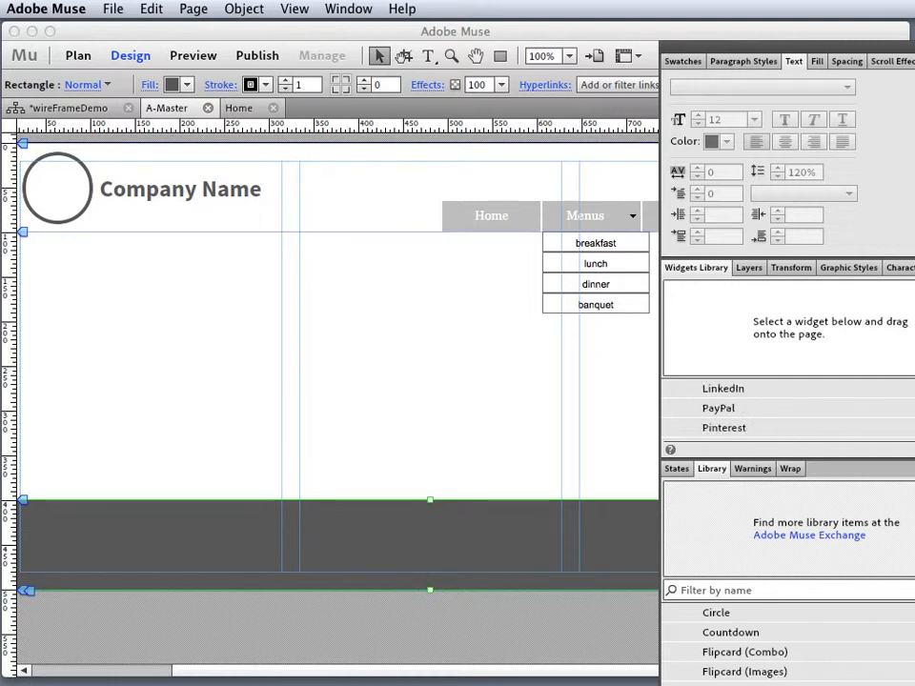
{"action": "scroll", "coordinate": [789, 408], "scroll_direction": "down", "scroll_amount": 2}
{"action": "scroll", "coordinate": [788, 408], "scroll_direction": "up", "scroll_amount": 2}
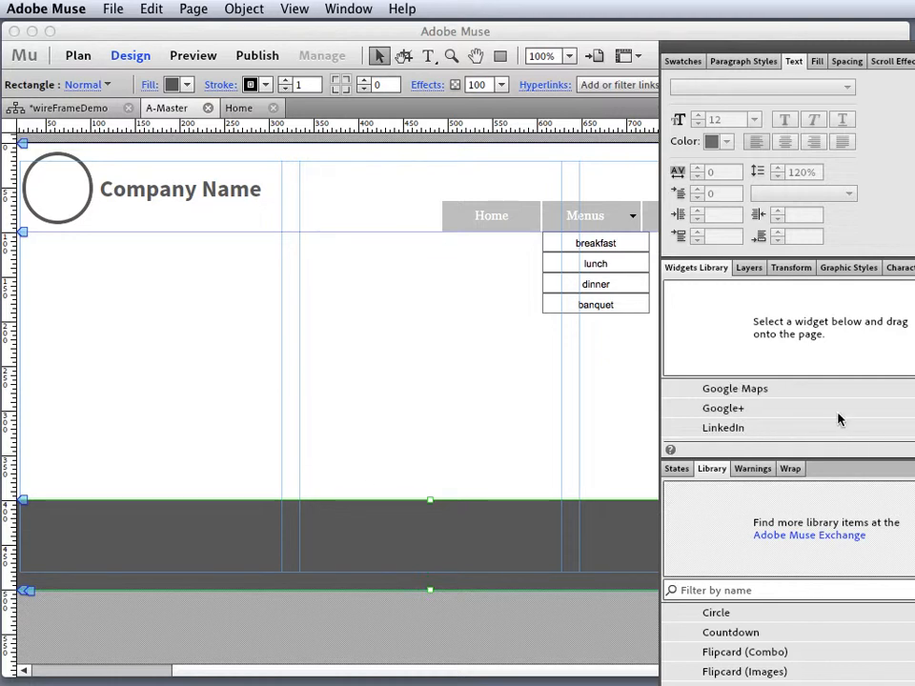
{"action": "left_click_drag", "start_coordinate": [729, 426], "coordinate": [457, 531]}
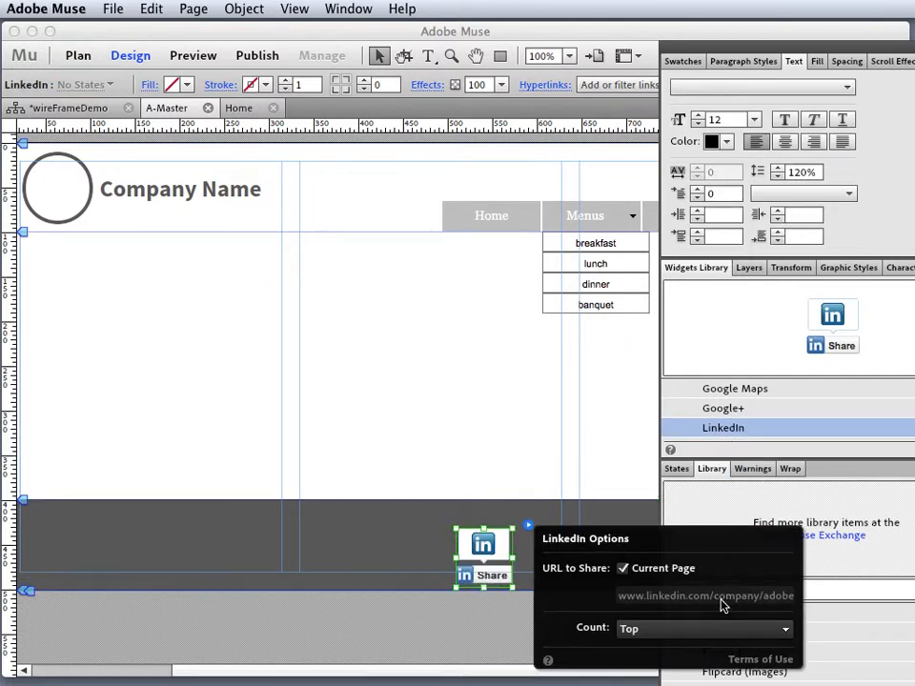
{"action": "left_click_drag", "start_coordinate": [477, 553], "coordinate": [596, 536]}
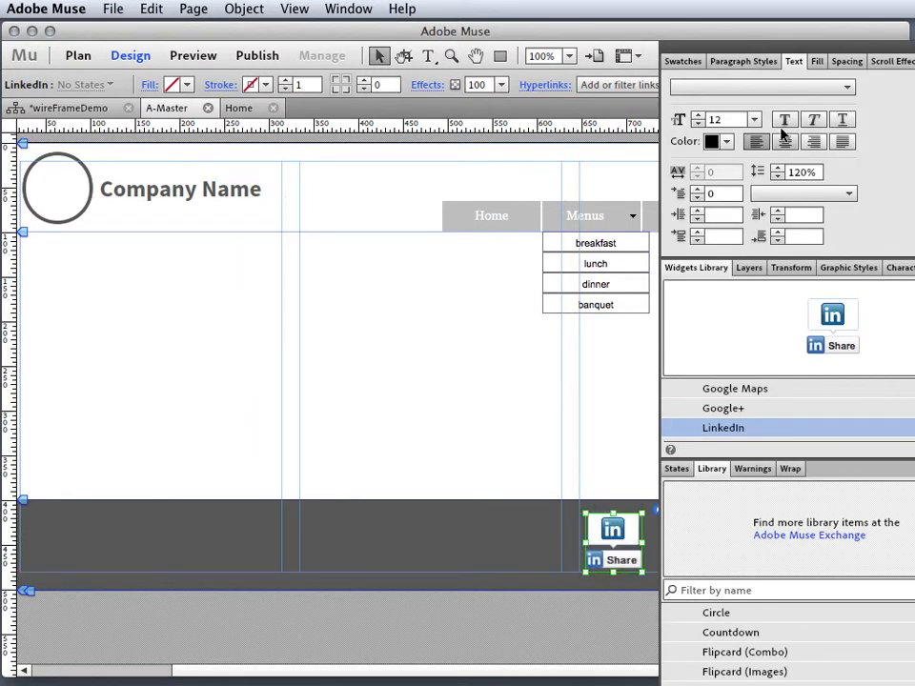
- Move the LinkedIn widget to the footer's right end, save the site, and close A-Master
{"action": "key", "text": "Tab"}
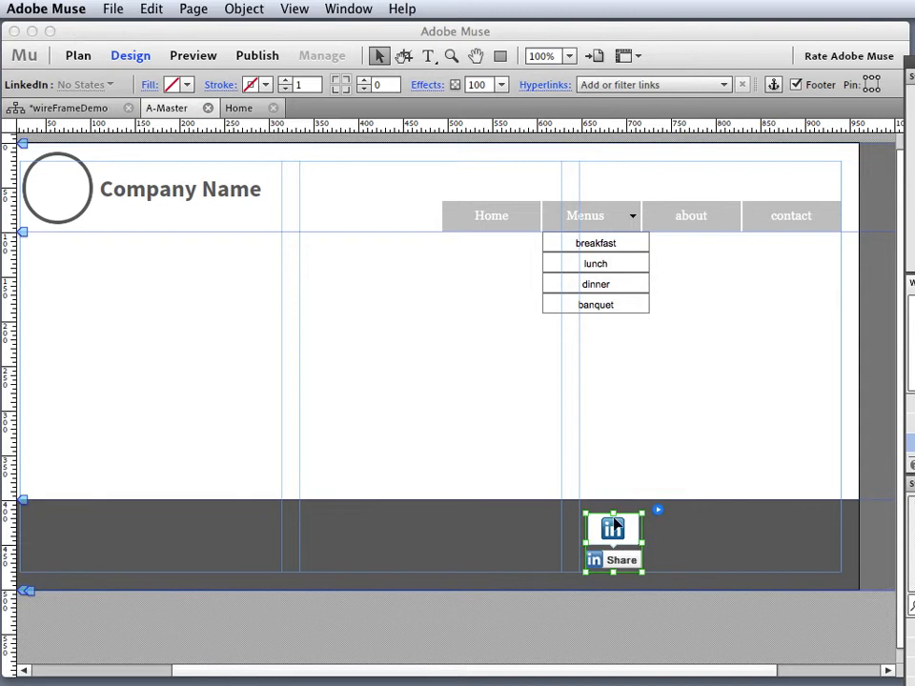
{"action": "left_click_drag", "start_coordinate": [614, 525], "coordinate": [808, 520]}
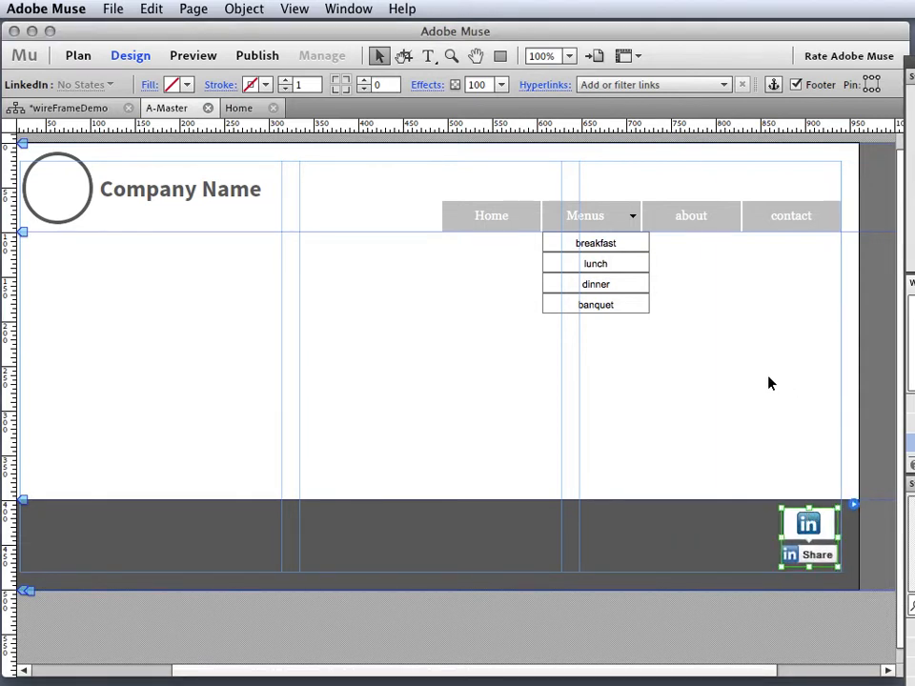
{"action": "key", "text": "super+s"}
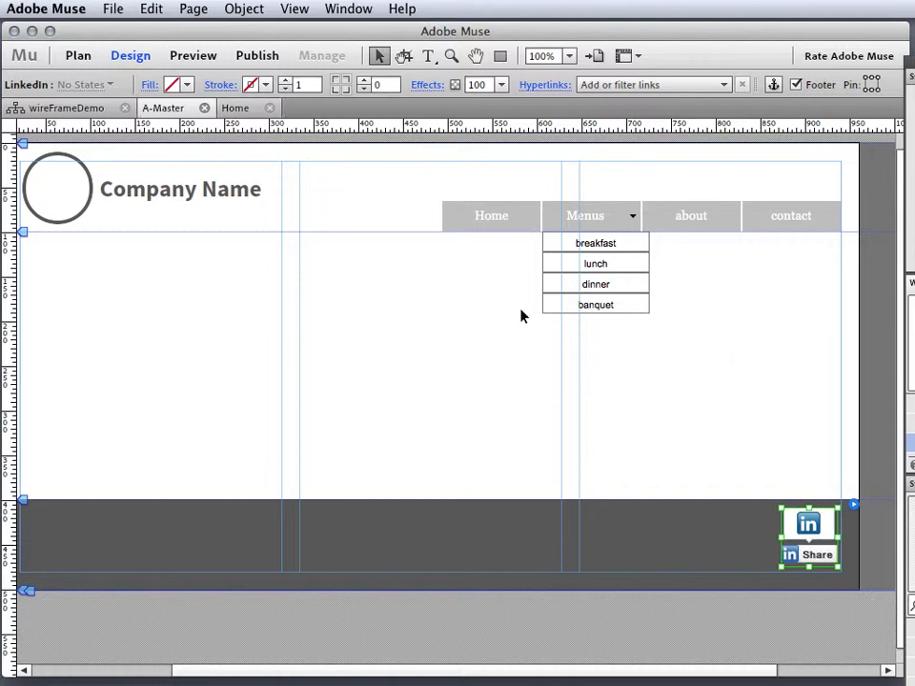
{"action": "left_click", "coordinate": [205, 107]}
- Open the Home page from Plan view in Design view
{"action": "left_click", "coordinate": [77, 56]}
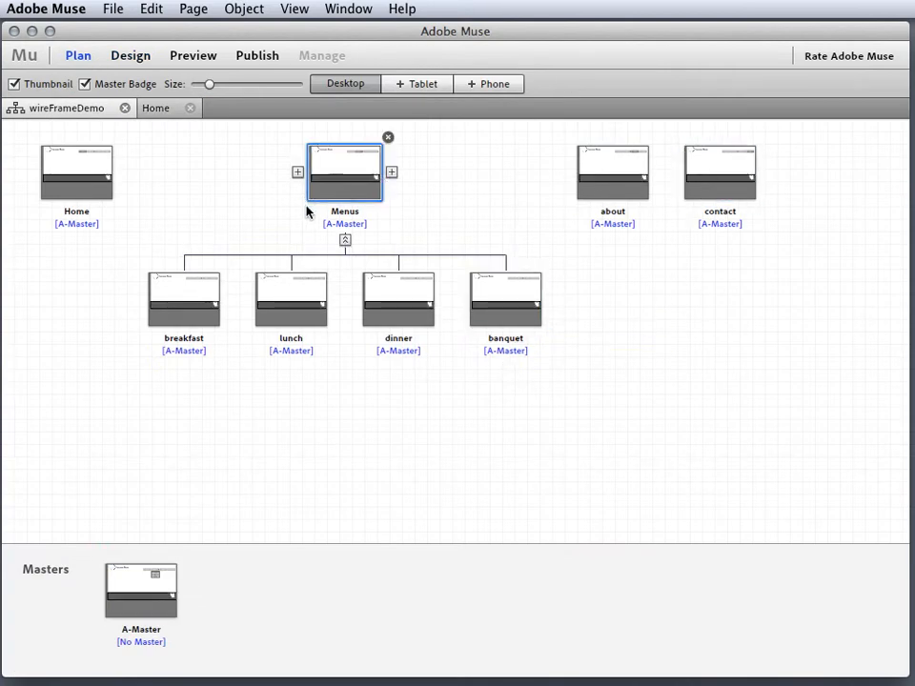
{"action": "double_click", "coordinate": [84, 170]}
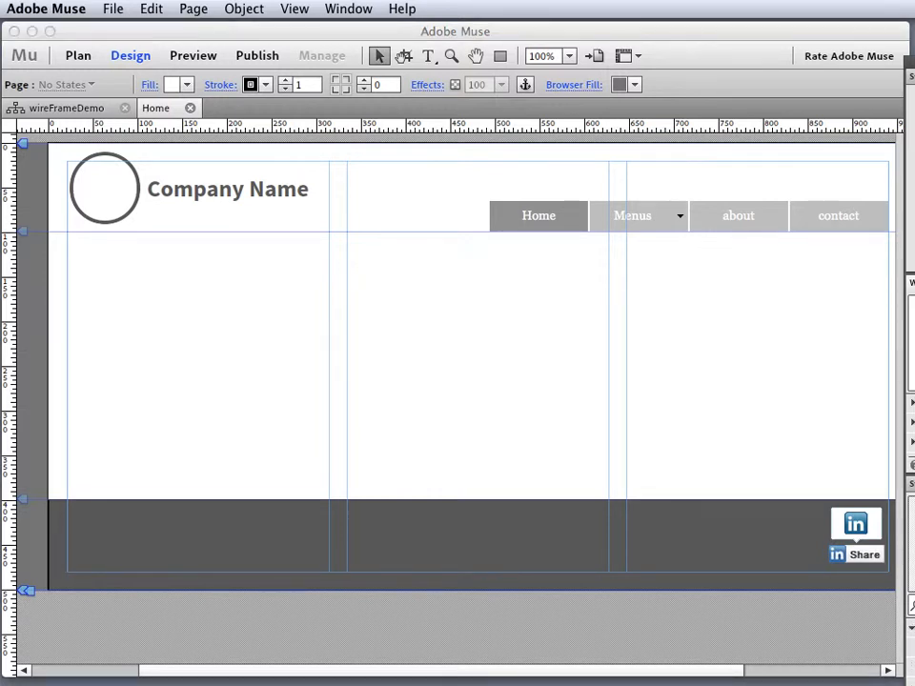
- Drop a Placehold.it placeholder from the Library and snap it top-left under the header
{"action": "left_click_drag", "start_coordinate": [914, 62], "coordinate": [861, 27]}
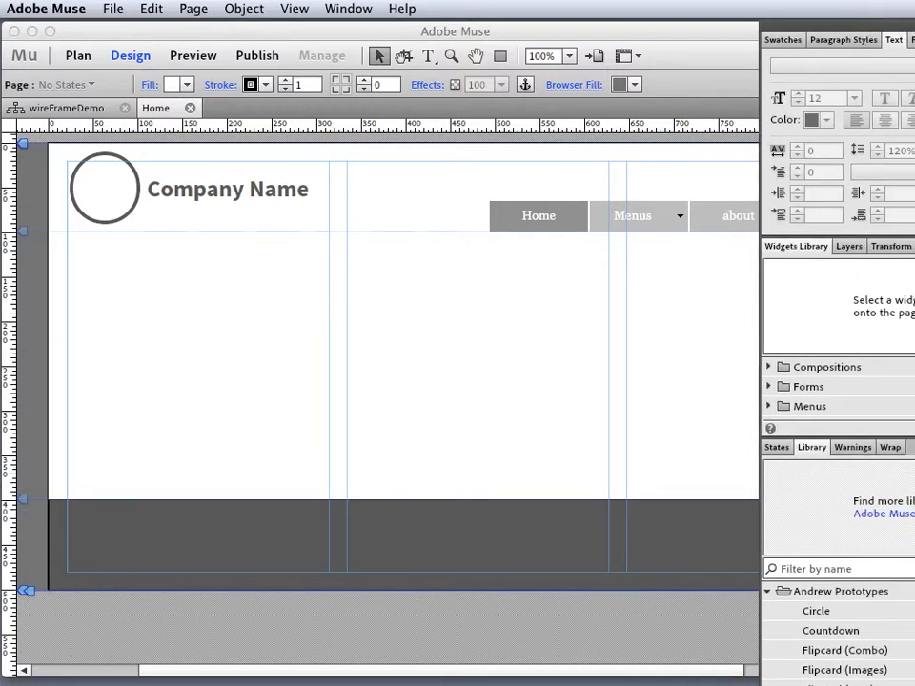
{"action": "scroll", "coordinate": [838, 629], "scroll_direction": "down", "scroll_amount": 5}
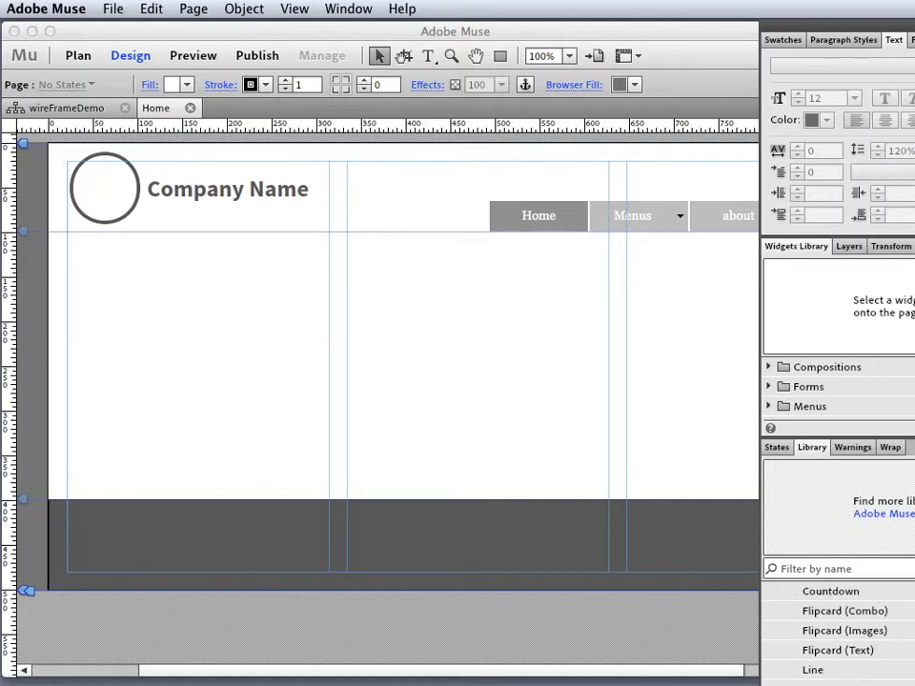
{"action": "scroll", "coordinate": [838, 629], "scroll_direction": "down", "scroll_amount": 1}
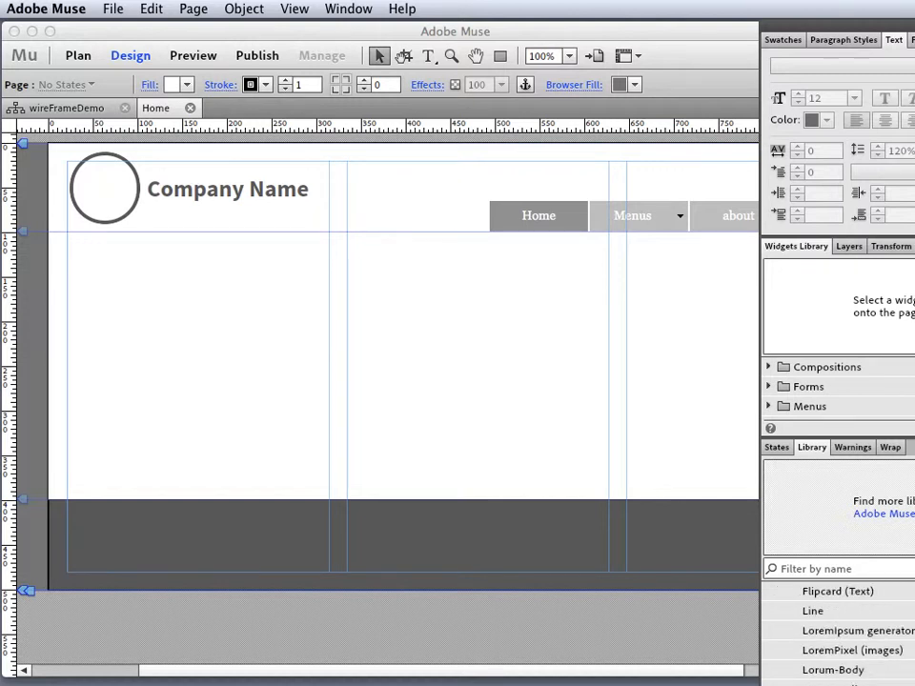
{"action": "scroll", "coordinate": [835, 634], "scroll_direction": "down", "scroll_amount": 5}
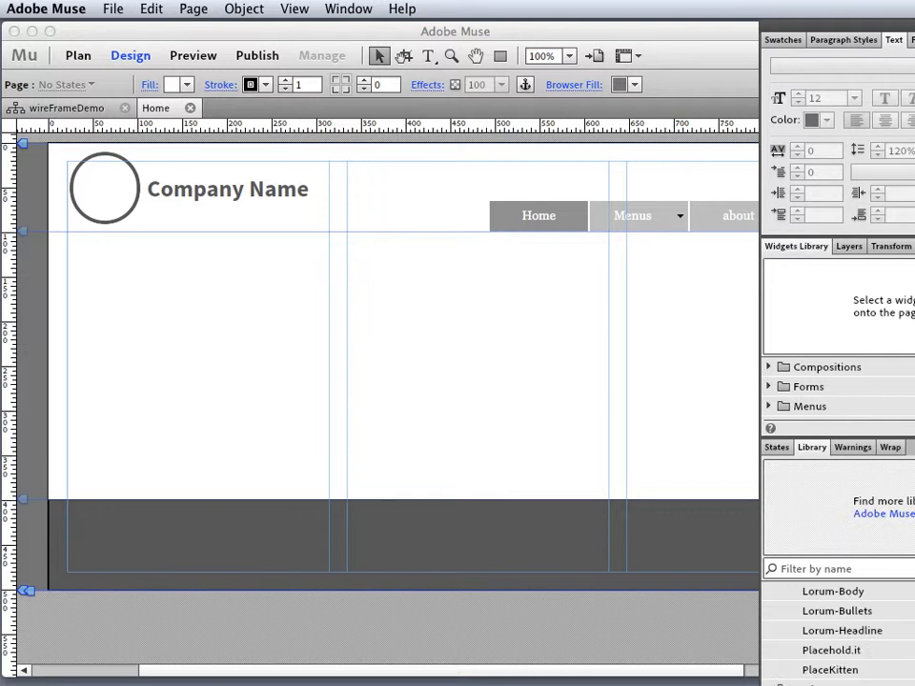
{"action": "left_click_drag", "start_coordinate": [835, 633], "coordinate": [385, 303]}
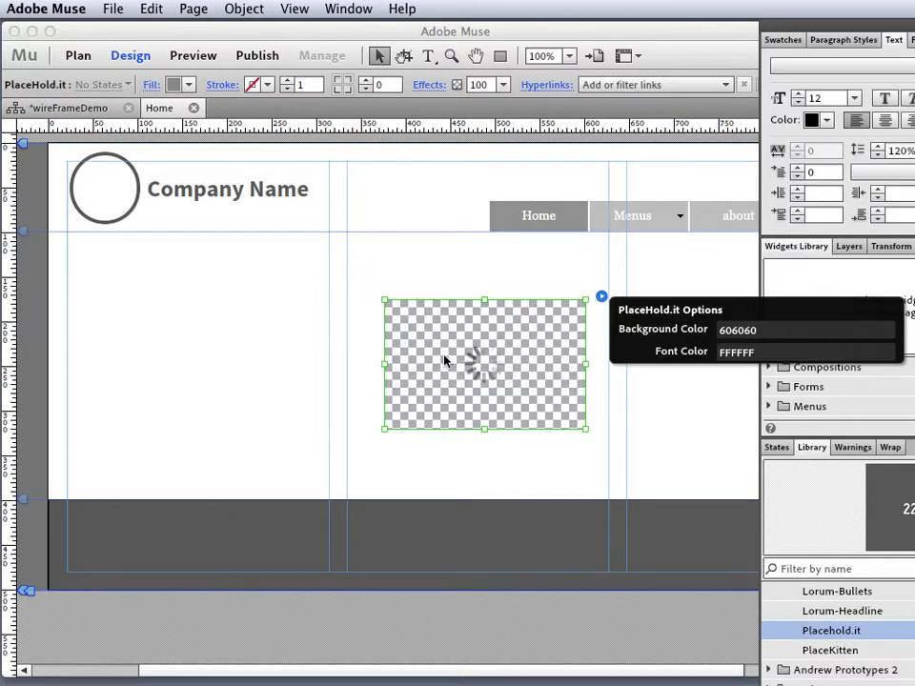
{"action": "left_click_drag", "start_coordinate": [794, 28], "coordinate": [914, 29]}
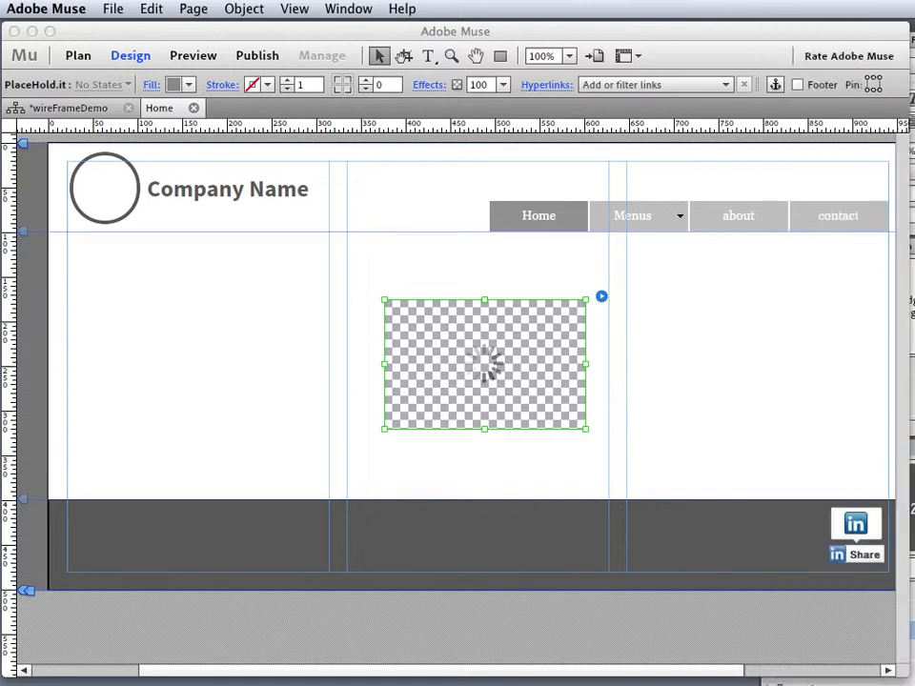
{"action": "left_click_drag", "start_coordinate": [483, 400], "coordinate": [149, 332]}
- Resize the placeholder to 960 x 270 so it spans the page width
{"action": "left_click_drag", "start_coordinate": [250, 296], "coordinate": [829, 292]}
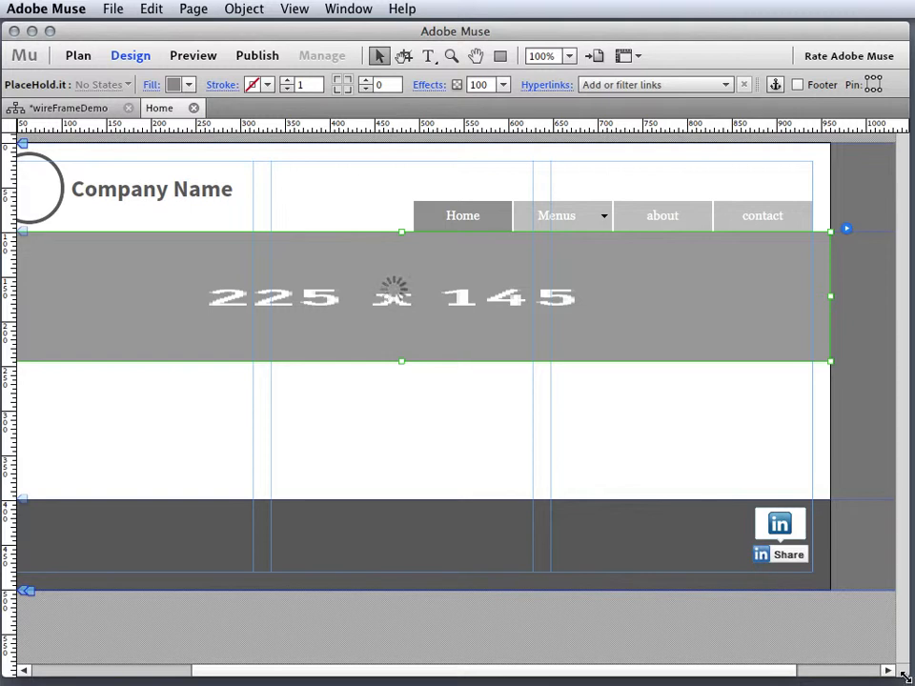
{"action": "left_click_drag", "start_coordinate": [753, 674], "coordinate": [715, 672]}
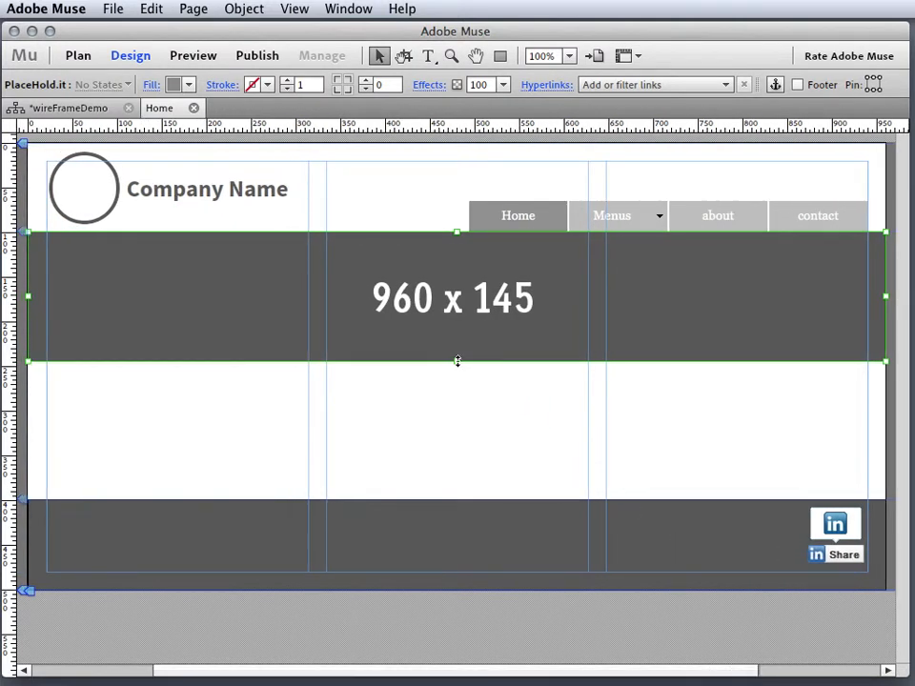
{"action": "left_click_drag", "start_coordinate": [458, 361], "coordinate": [453, 495]}
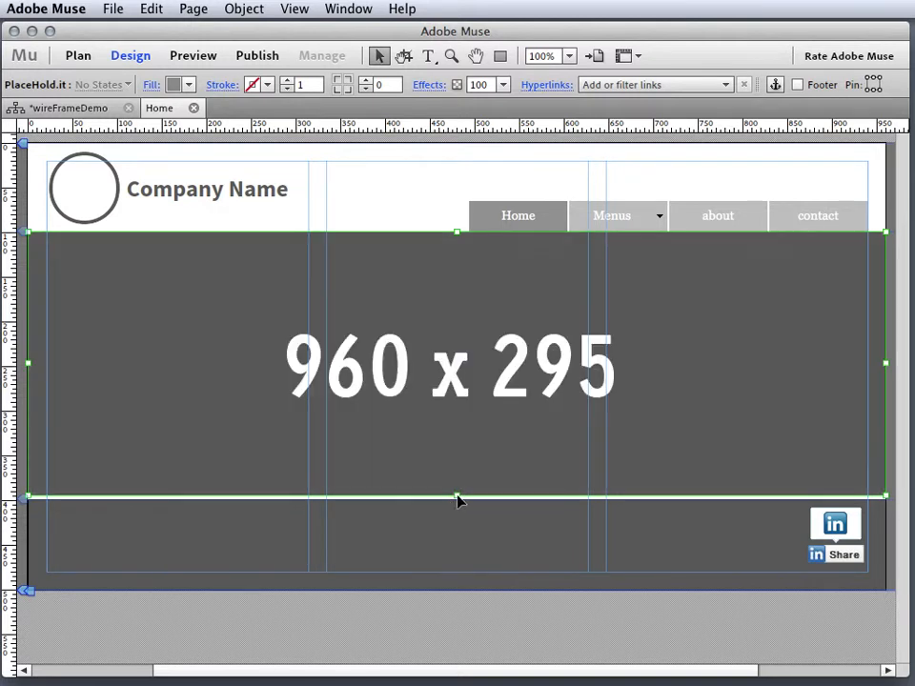
{"action": "left_click_drag", "start_coordinate": [457, 497], "coordinate": [458, 473]}
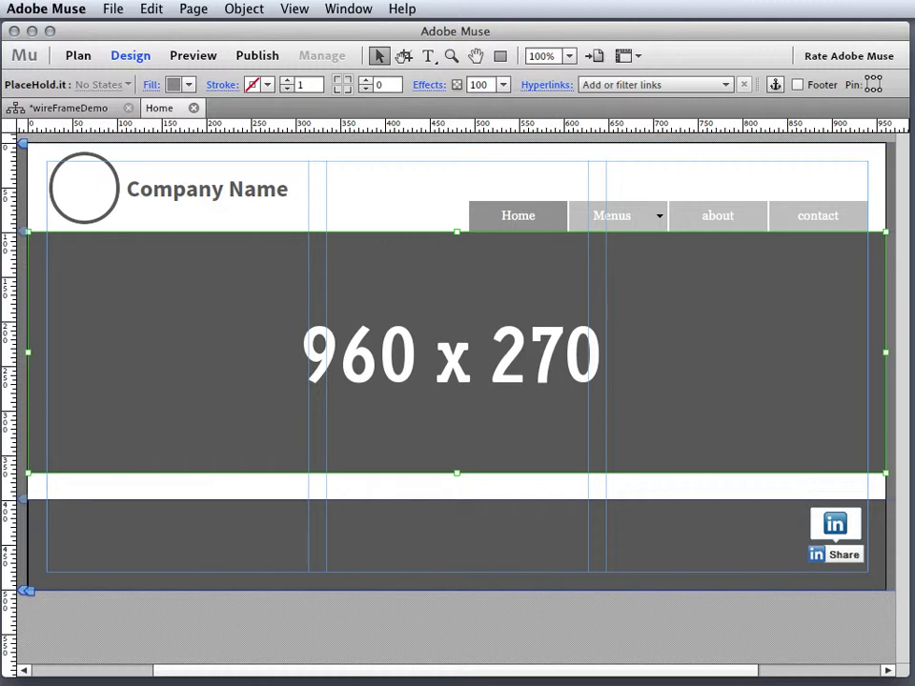
{"action": "left_click_drag", "start_coordinate": [914, 44], "coordinate": [817, 39]}
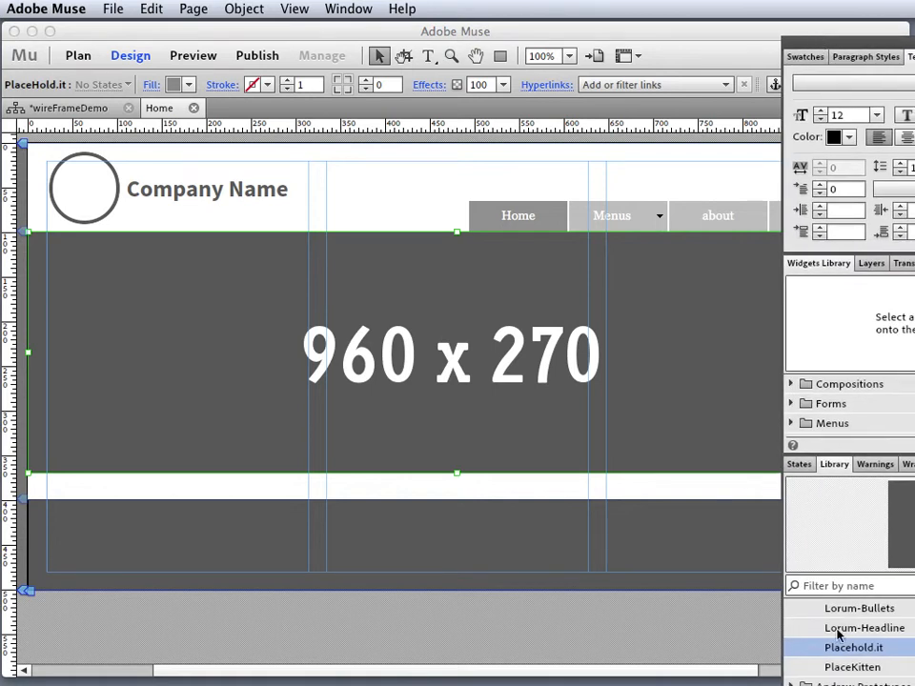
- Add a Lorum-Headline text block below the banner, widened to 606 px to sit on one line
{"action": "left_click_drag", "start_coordinate": [839, 635], "coordinate": [81, 510]}
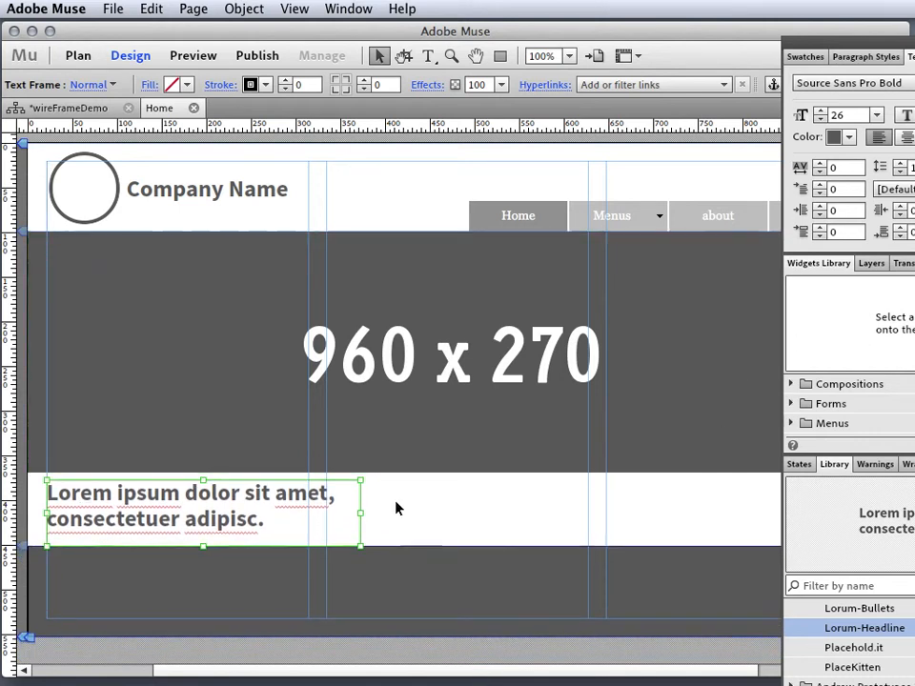
{"action": "left_click_drag", "start_coordinate": [360, 515], "coordinate": [589, 499]}
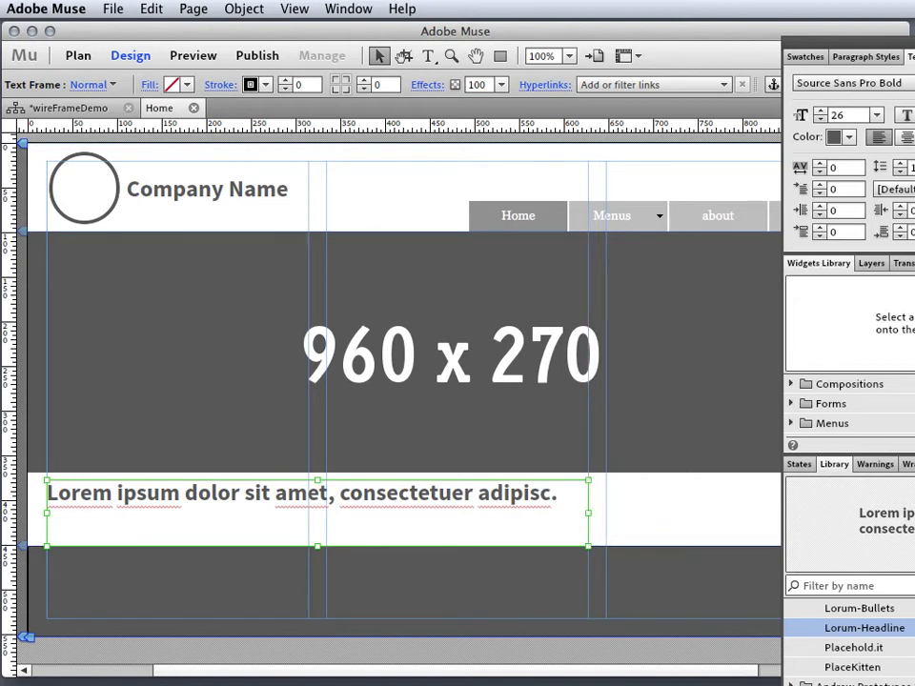
{"action": "key", "text": "Tab"}
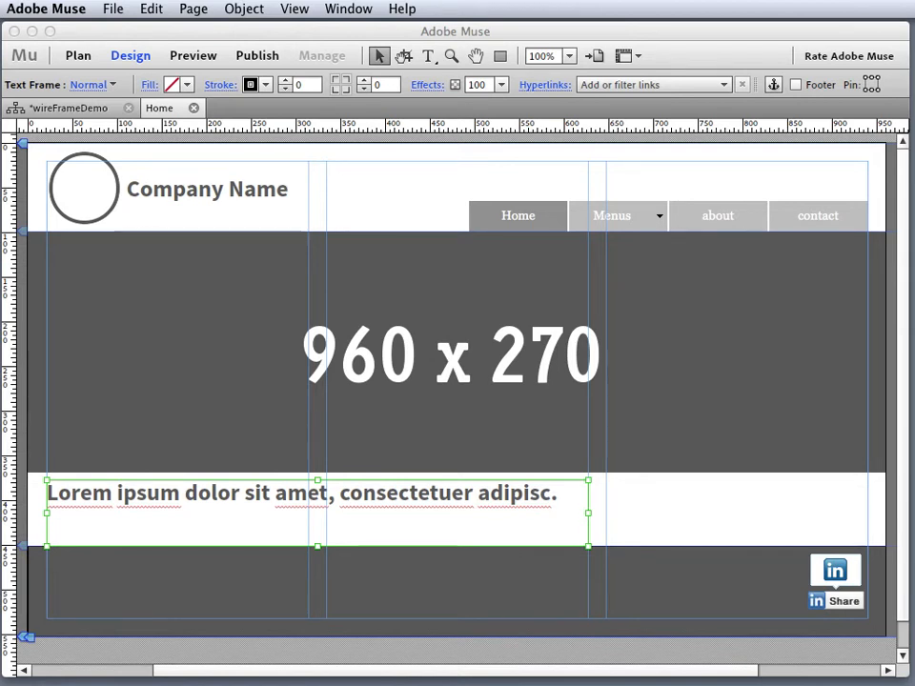
- Place a Lorum-Body text block from the Library into the left column under the headline
{"action": "mouse_move", "coordinate": [912, 602]}
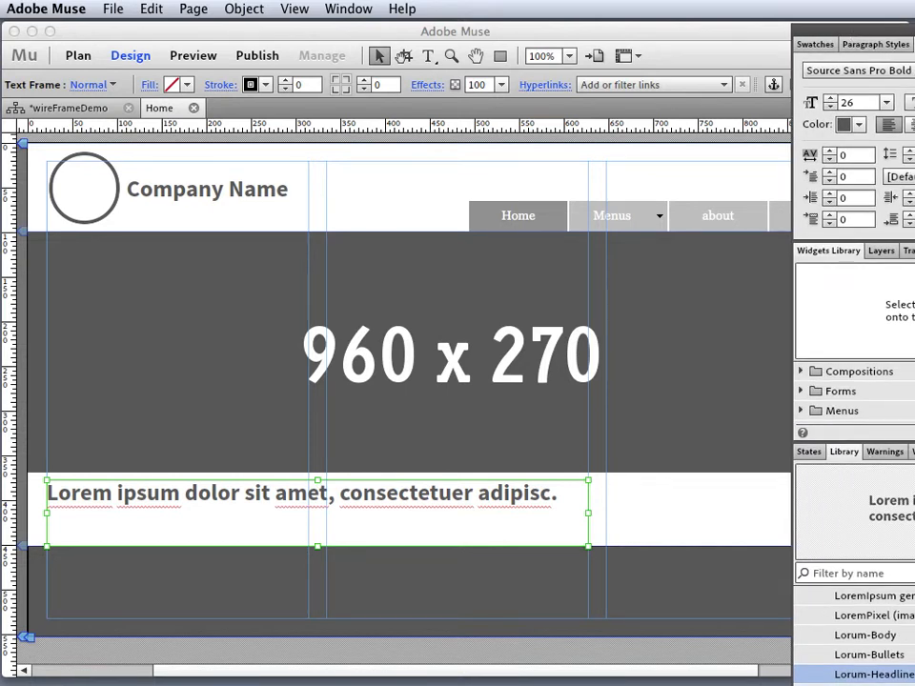
{"action": "scroll", "coordinate": [856, 634], "scroll_direction": "up", "scroll_amount": 2}
{"action": "scroll", "coordinate": [855, 634], "scroll_direction": "down", "scroll_amount": 1}
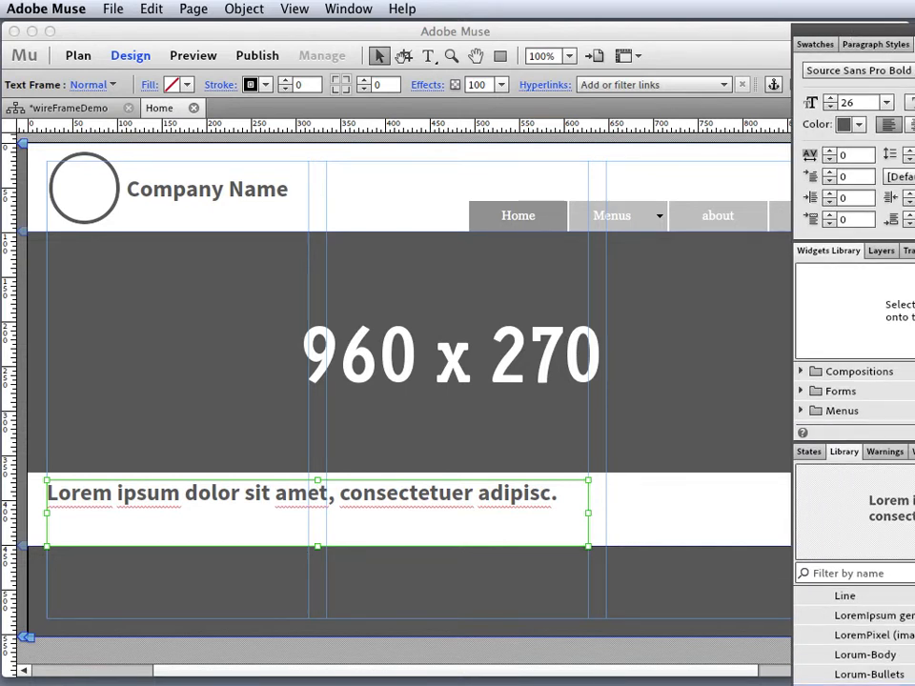
{"action": "left_click", "coordinate": [848, 658]}
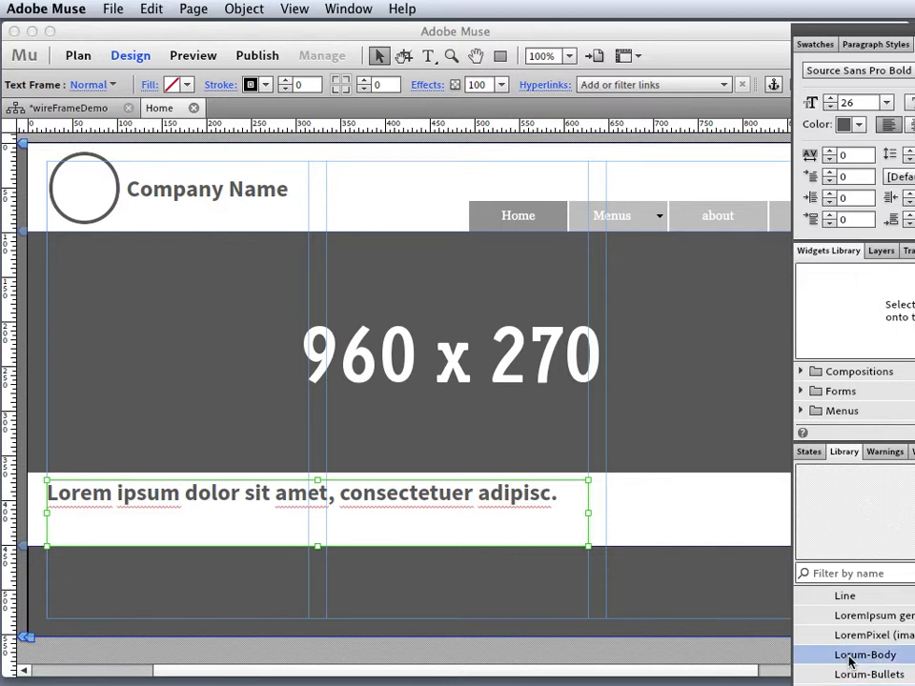
{"action": "left_click_drag", "start_coordinate": [848, 657], "coordinate": [620, 492]}
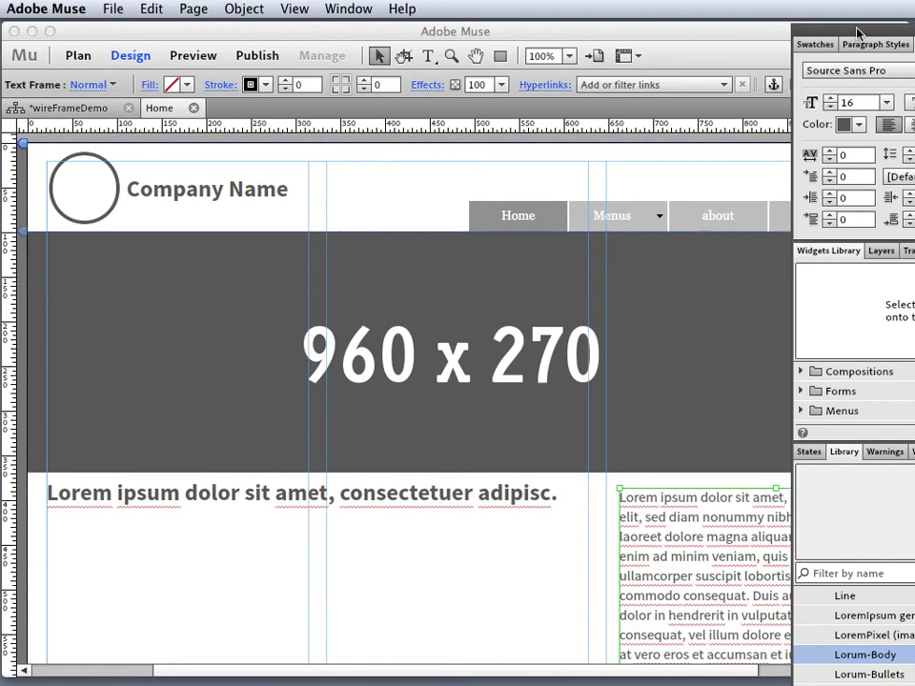
{"action": "left_click_drag", "start_coordinate": [858, 33], "coordinate": [914, 33]}
{"action": "left_click_drag", "start_coordinate": [772, 575], "coordinate": [198, 554]}
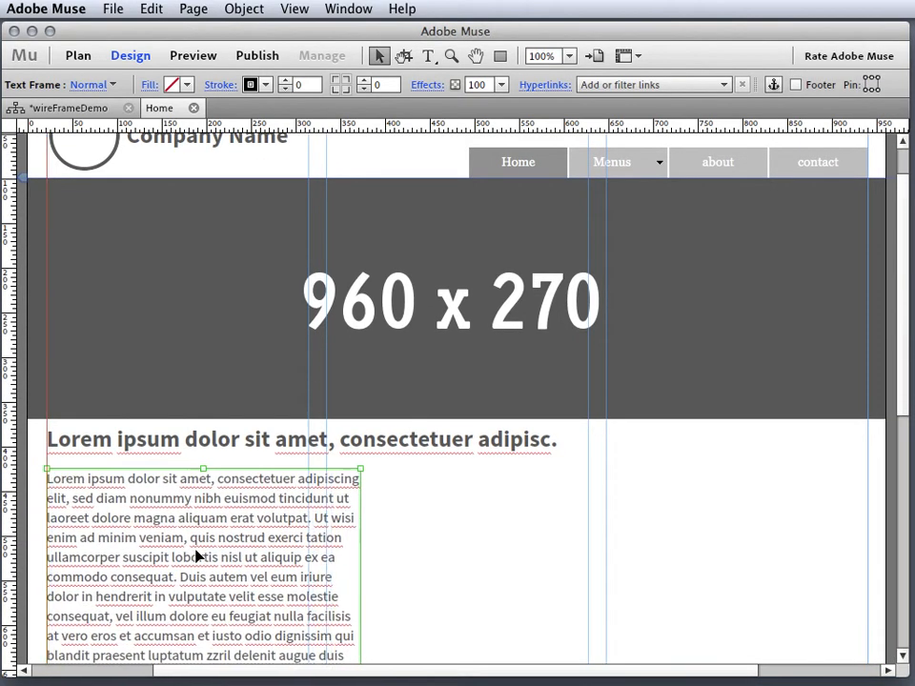
- Narrow the body text to one column and Alt-drag a copy into the second column
{"action": "left_click_drag", "start_coordinate": [898, 407], "coordinate": [888, 585]}
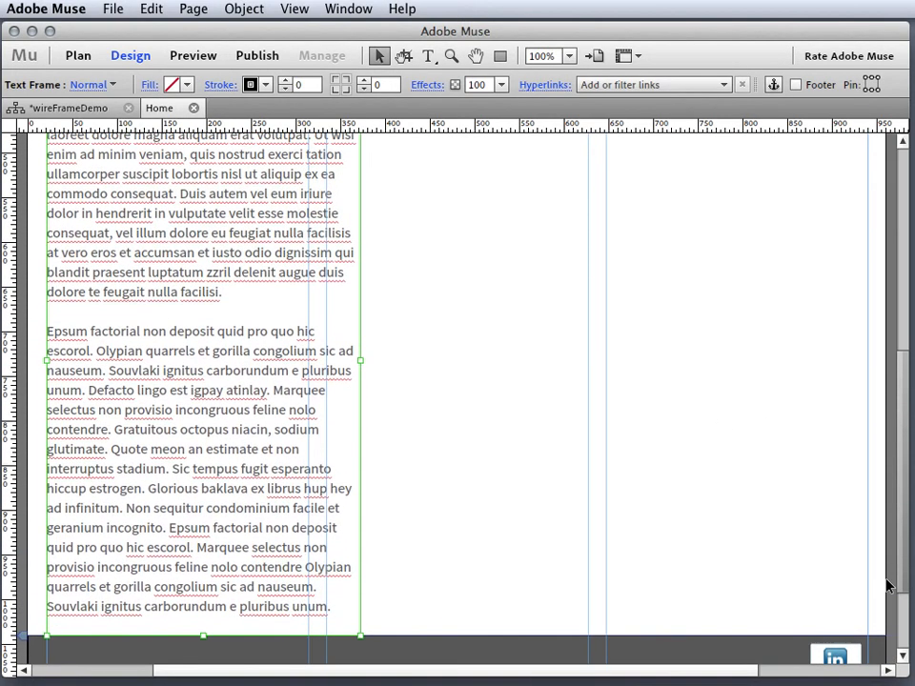
{"action": "left_click_drag", "start_coordinate": [357, 361], "coordinate": [309, 364]}
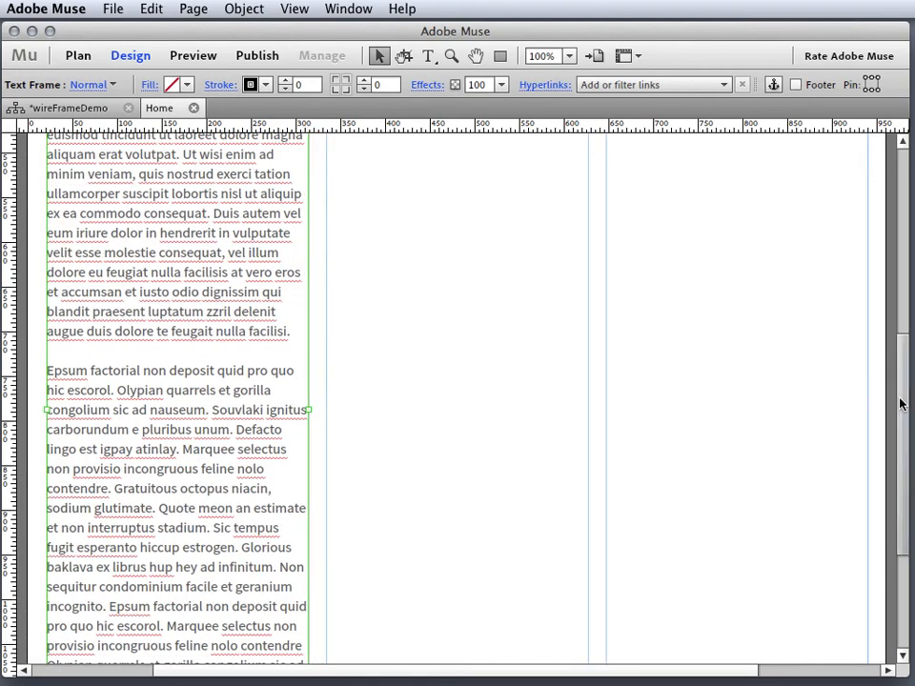
{"action": "left_click_drag", "start_coordinate": [898, 400], "coordinate": [897, 318]}
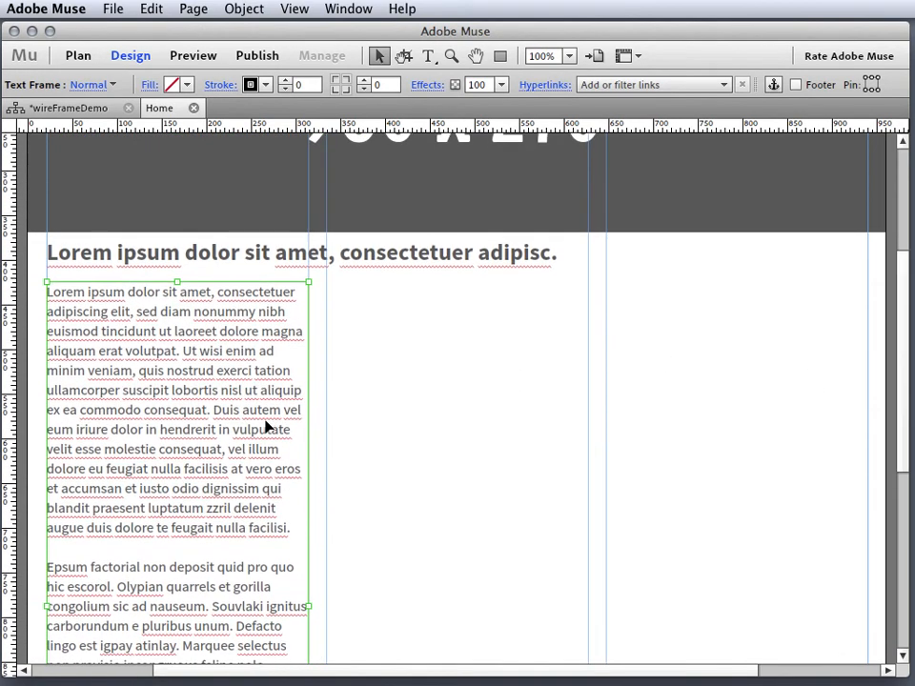
{"action": "left_click_drag", "start_coordinate": [252, 429], "coordinate": [527, 436]}
- Delete the second paragraph from the right-hand body-text column
{"action": "left_click_drag", "start_coordinate": [902, 454], "coordinate": [882, 592]}
{"action": "double_click", "coordinate": [466, 574]}
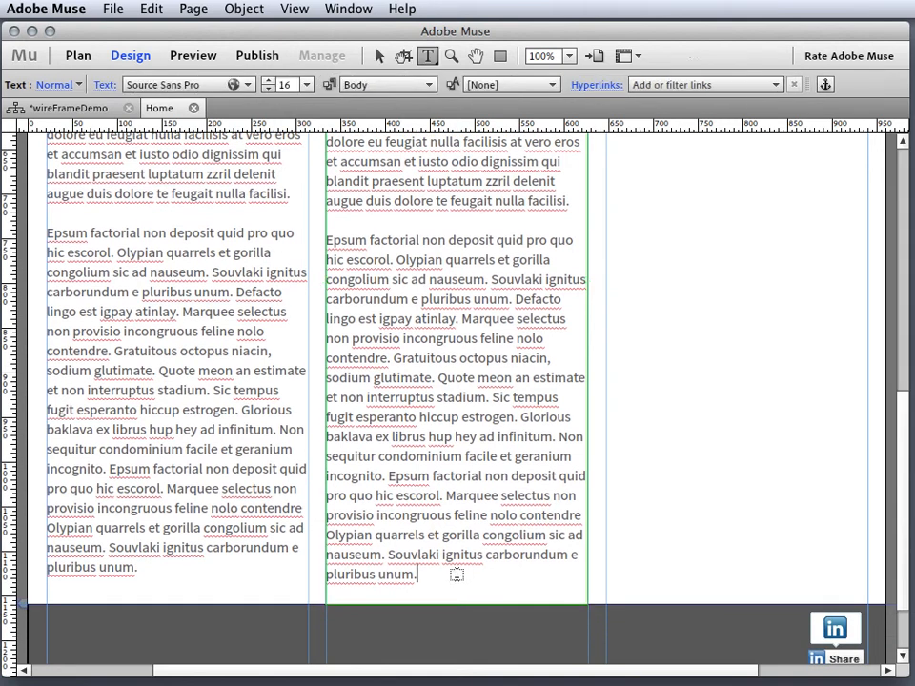
{"action": "left_click_drag", "start_coordinate": [458, 572], "coordinate": [313, 236]}
{"action": "key", "text": "BackSpace"}
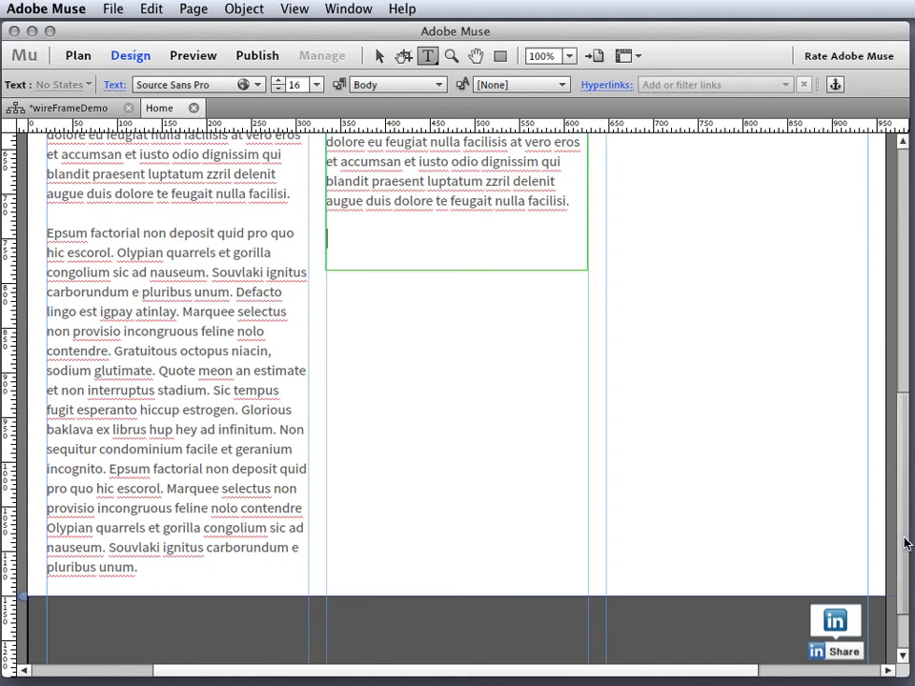
- Move the second text column down, level with the first column's second paragraph, and restore the panels
{"action": "scroll", "coordinate": [905, 544], "scroll_direction": "up", "scroll_amount": 5}
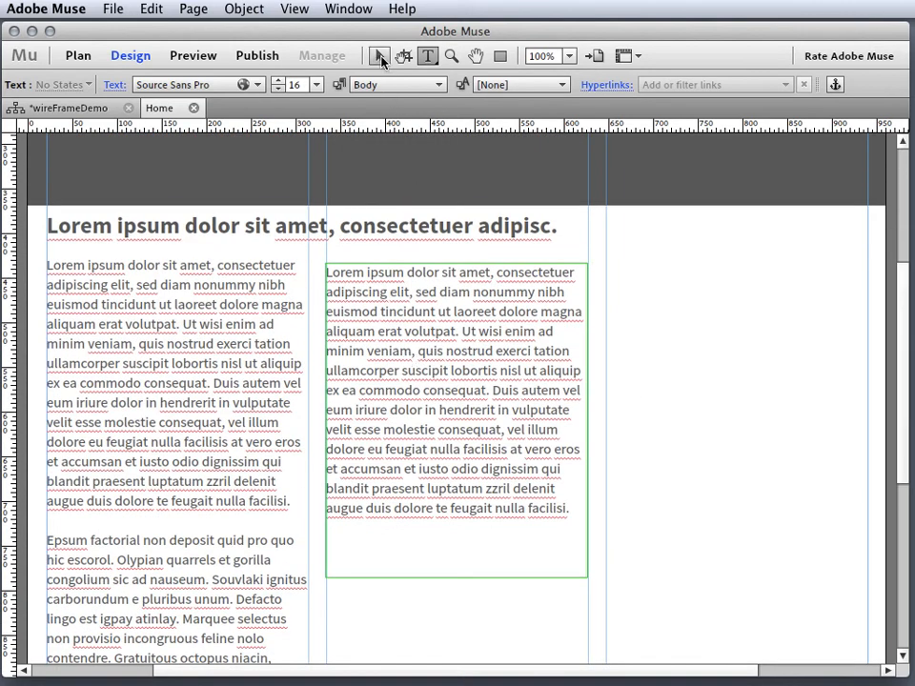
{"action": "left_click", "coordinate": [381, 59]}
{"action": "left_click_drag", "start_coordinate": [423, 362], "coordinate": [429, 610]}
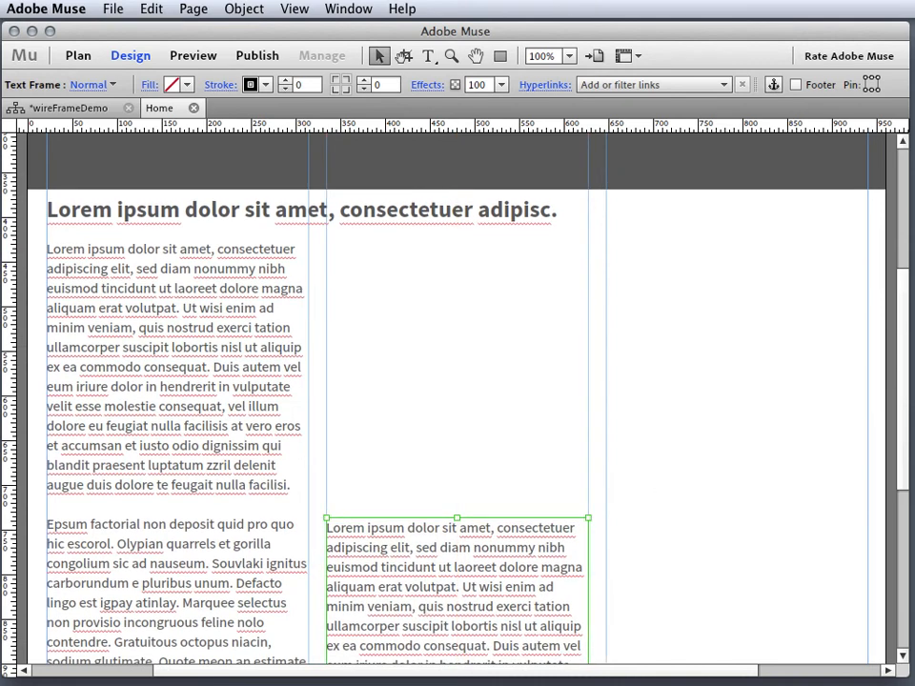
{"action": "left_click_drag", "start_coordinate": [914, 51], "coordinate": [857, 50]}
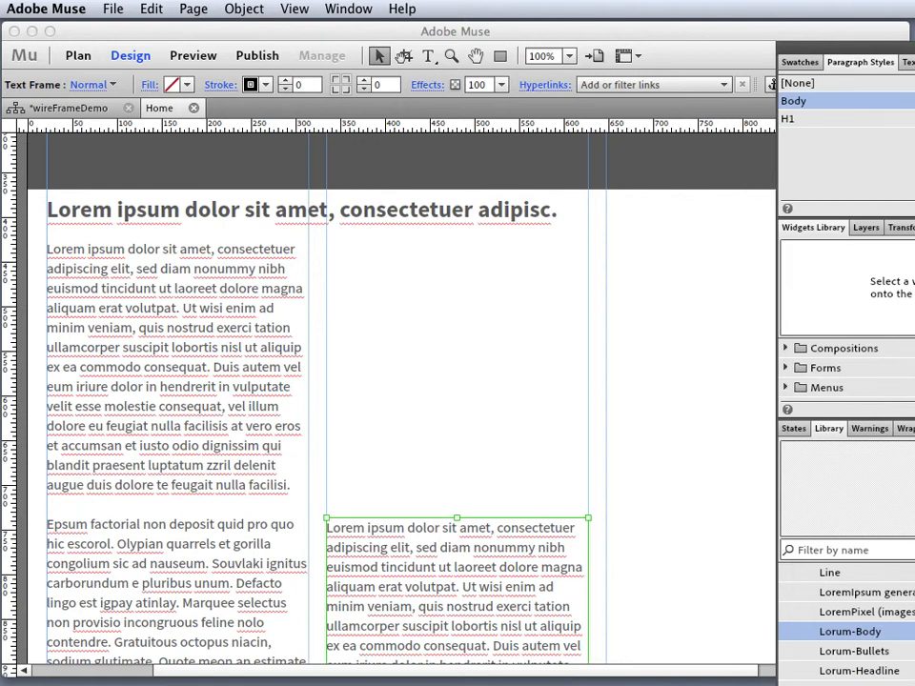
- Place a Placehold.it image placeholder above the second column and size it to 606 x 282
{"action": "scroll", "coordinate": [847, 619], "scroll_direction": "down", "scroll_amount": 3}
{"action": "left_click_drag", "start_coordinate": [785, 594], "coordinate": [328, 246]}
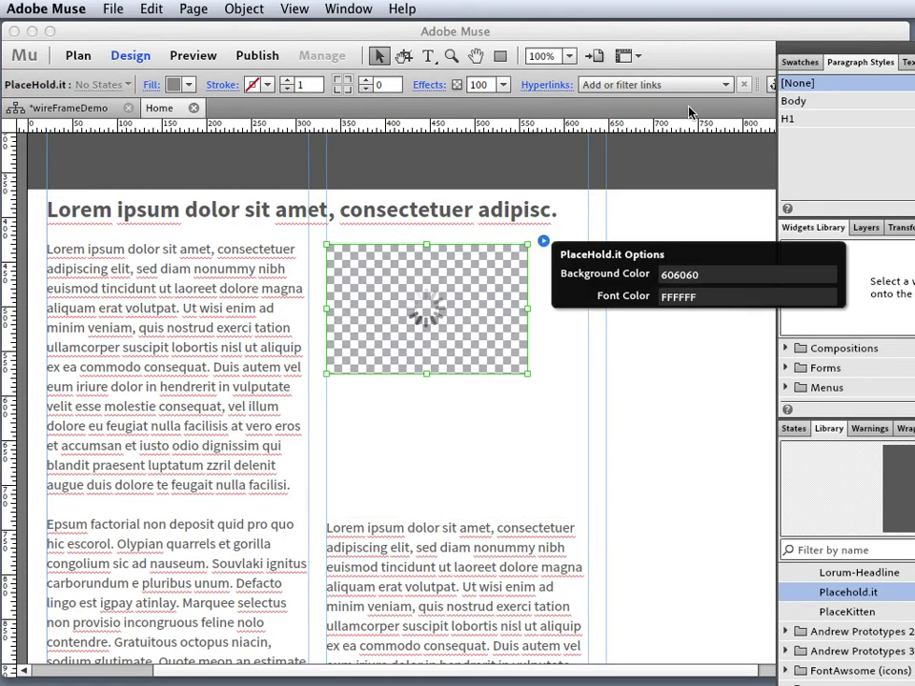
{"action": "left_click_drag", "start_coordinate": [801, 50], "coordinate": [913, 50]}
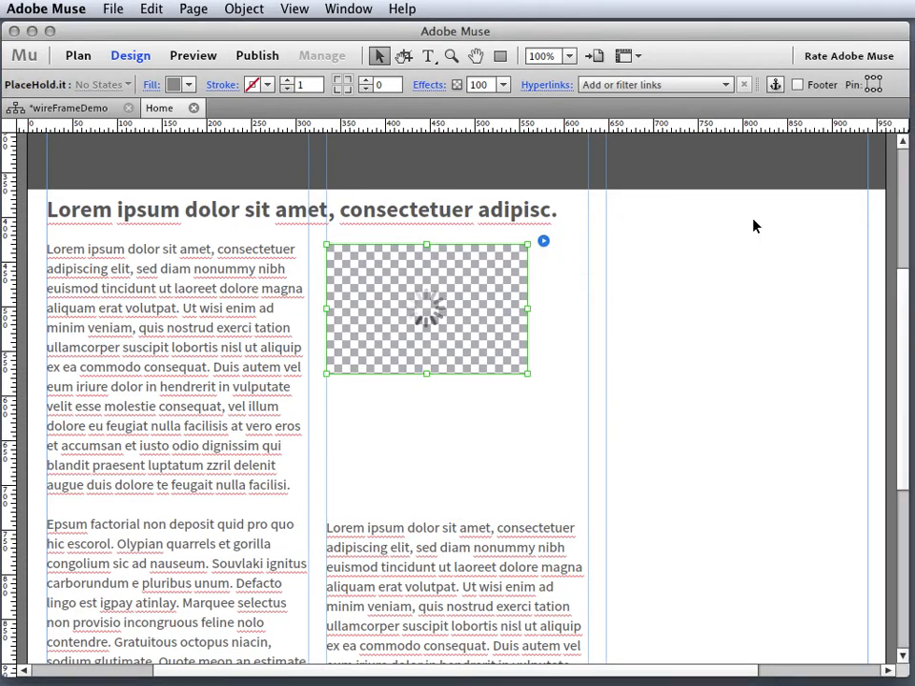
{"action": "left_click_drag", "start_coordinate": [525, 374], "coordinate": [829, 495]}
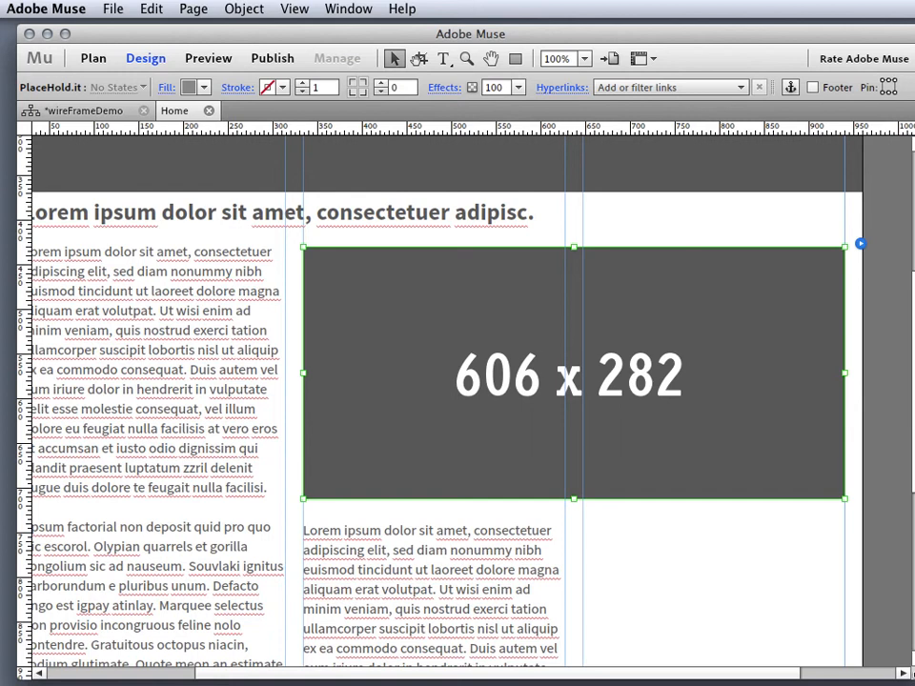
- Duplicate the body-text frame into the third column and zoom out to 50%
{"action": "left_click_drag", "start_coordinate": [914, 680], "coordinate": [914, 685]}
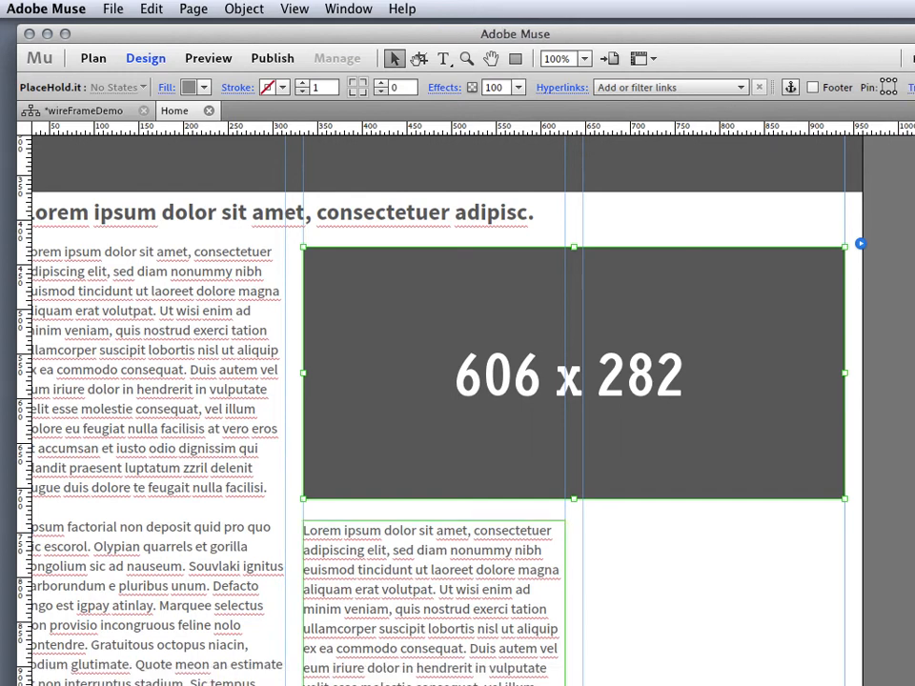
{"action": "left_click_drag", "start_coordinate": [434, 610], "coordinate": [713, 610]}
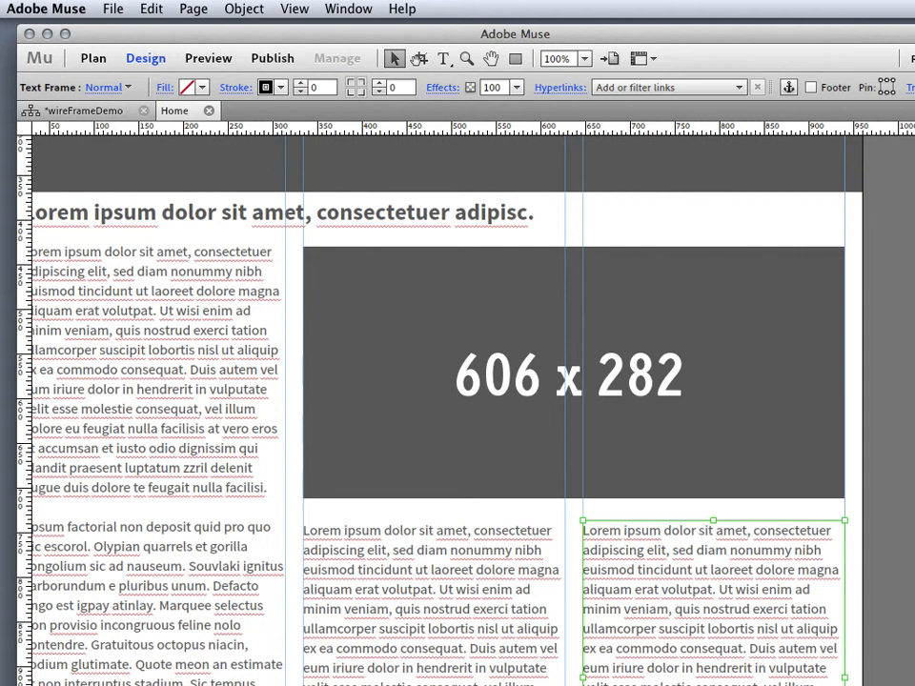
{"action": "left_click_drag", "start_coordinate": [914, 685], "coordinate": [914, 685]}
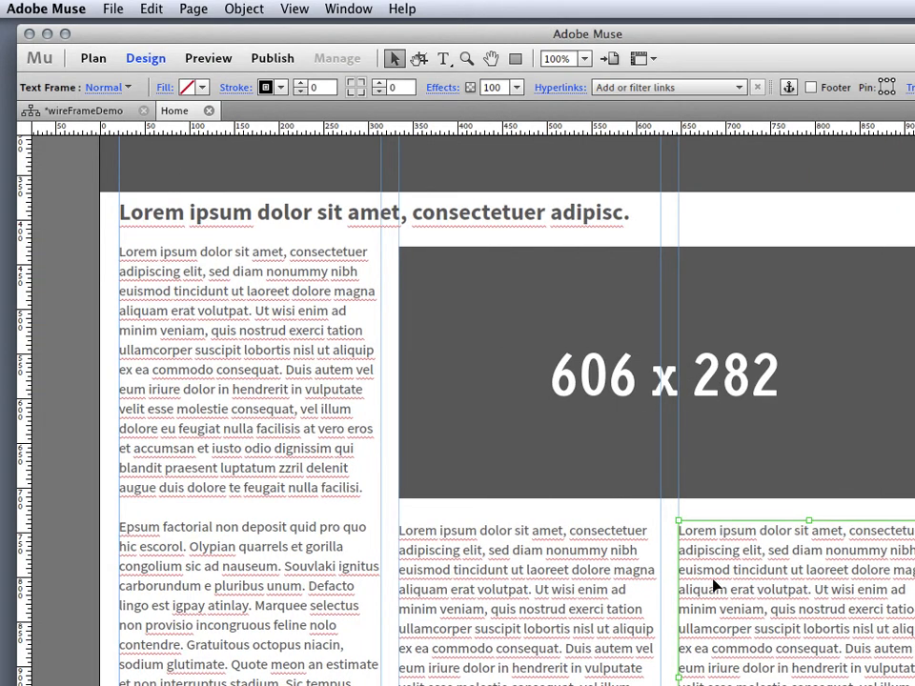
{"action": "key", "text": "super+minus"}
{"action": "key", "text": "super+minus"}
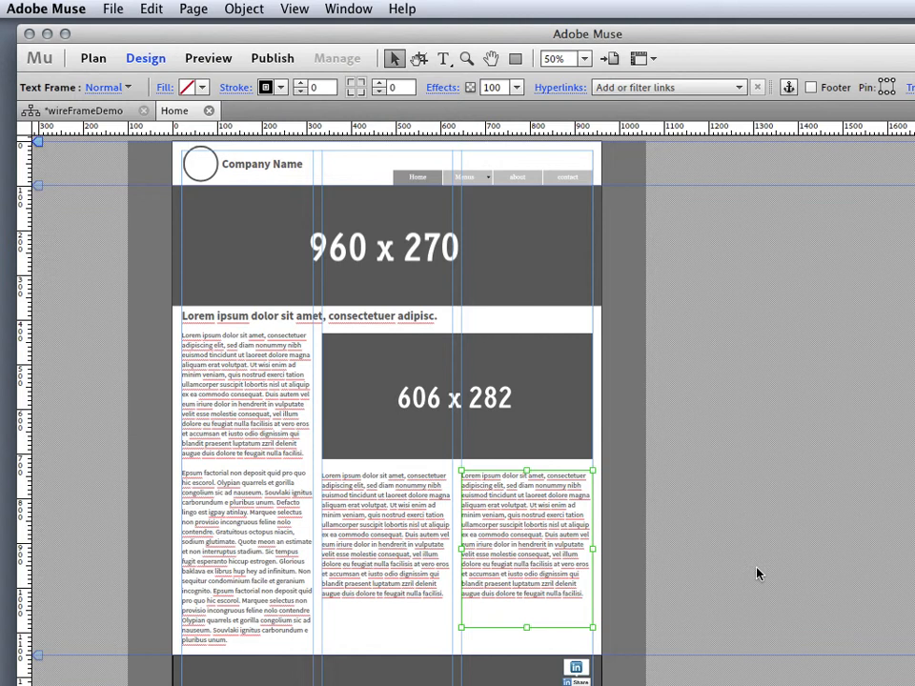
- Preview the site and open the lunch, then dinner, pages from the Menus dropdown
{"action": "left_click", "coordinate": [215, 61]}
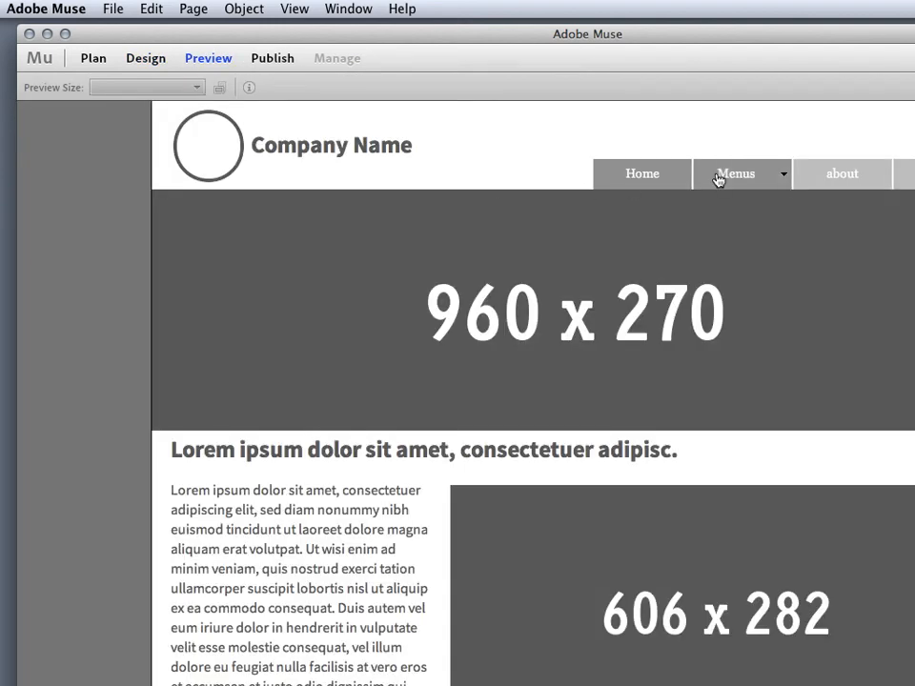
{"action": "mouse_move", "coordinate": [724, 176]}
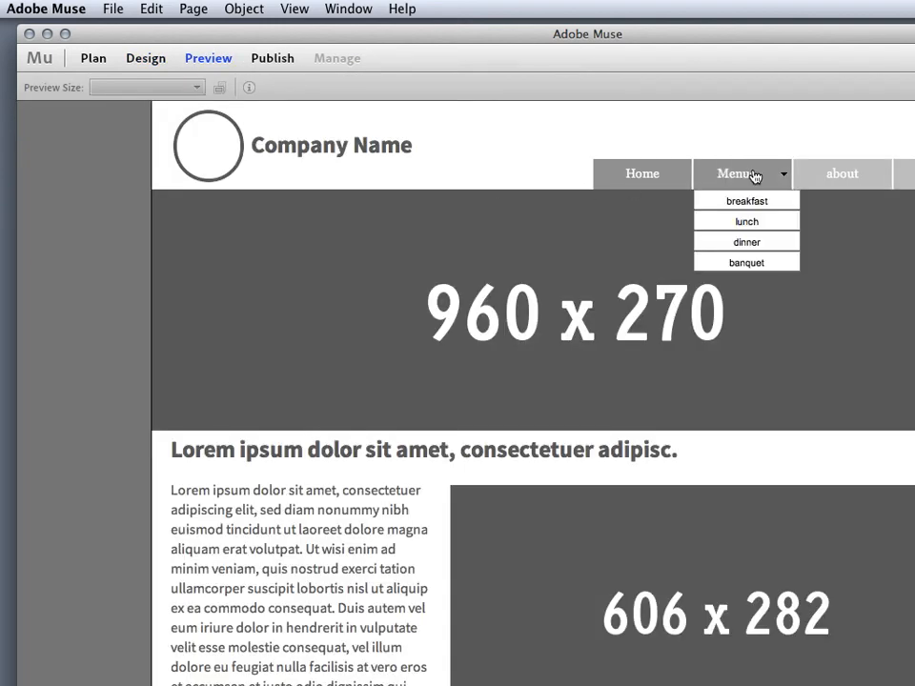
{"action": "left_click", "coordinate": [745, 222]}
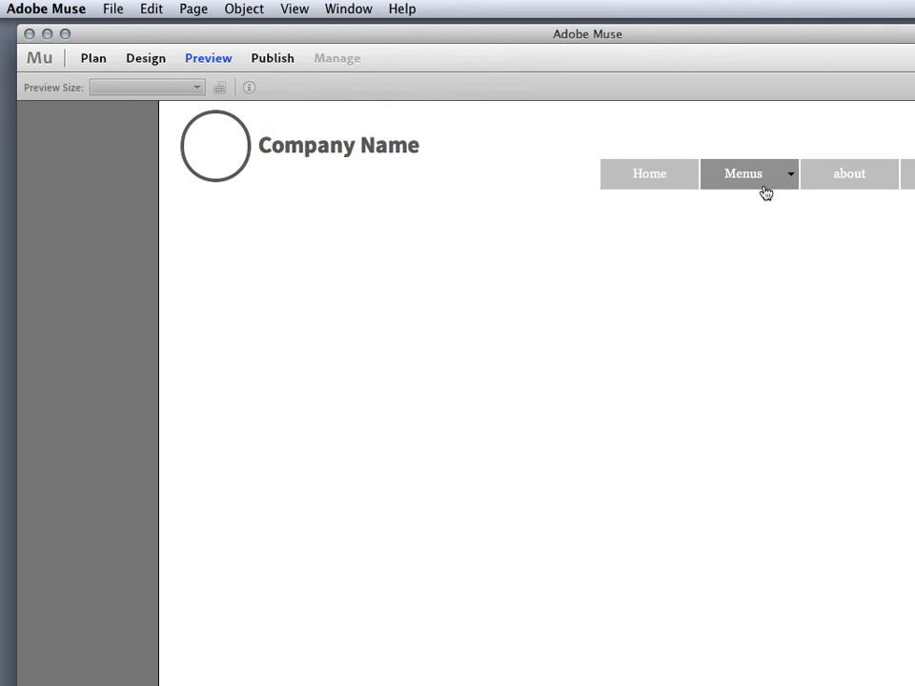
{"action": "mouse_move", "coordinate": [756, 188]}
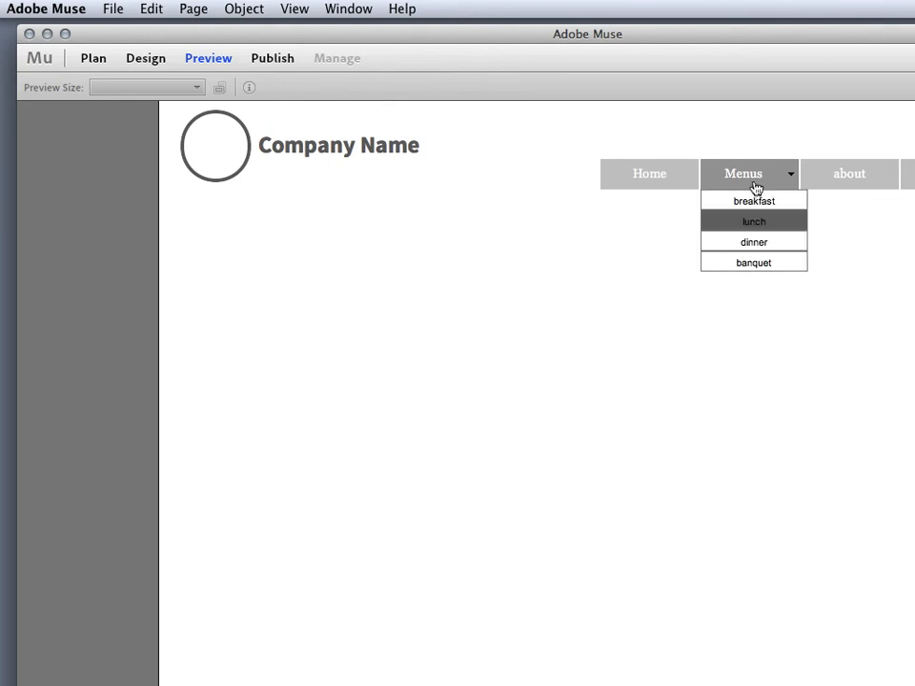
{"action": "left_click", "coordinate": [760, 252]}
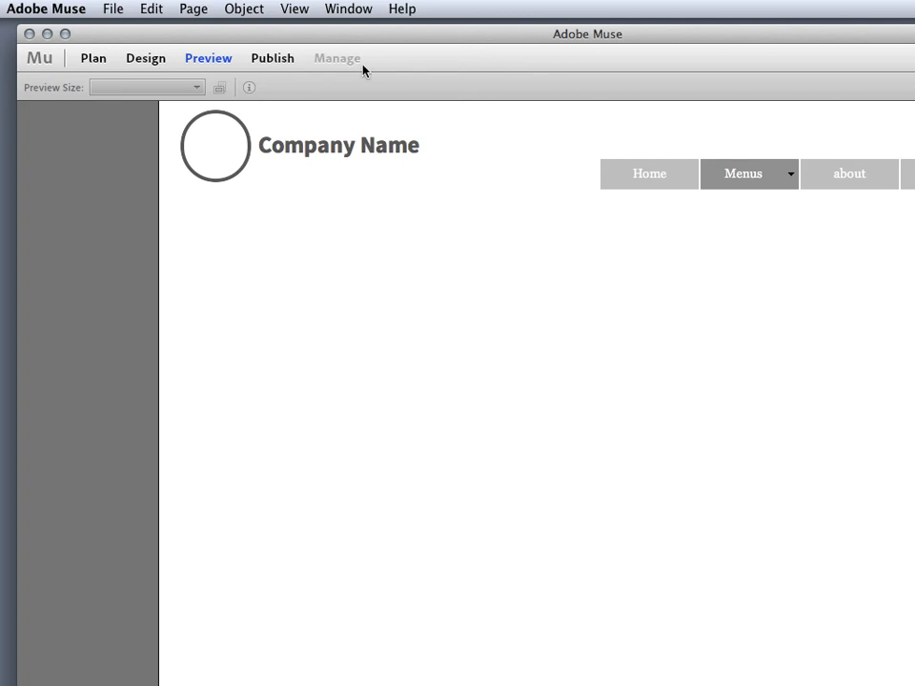